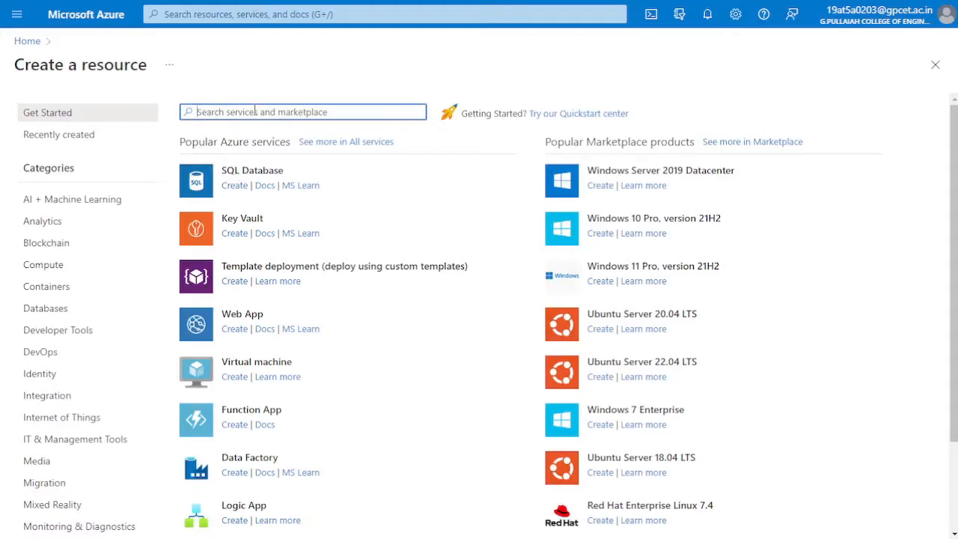
Start creating a SQL Database resource and assign it to the Test02 resource group
click(227, 193)
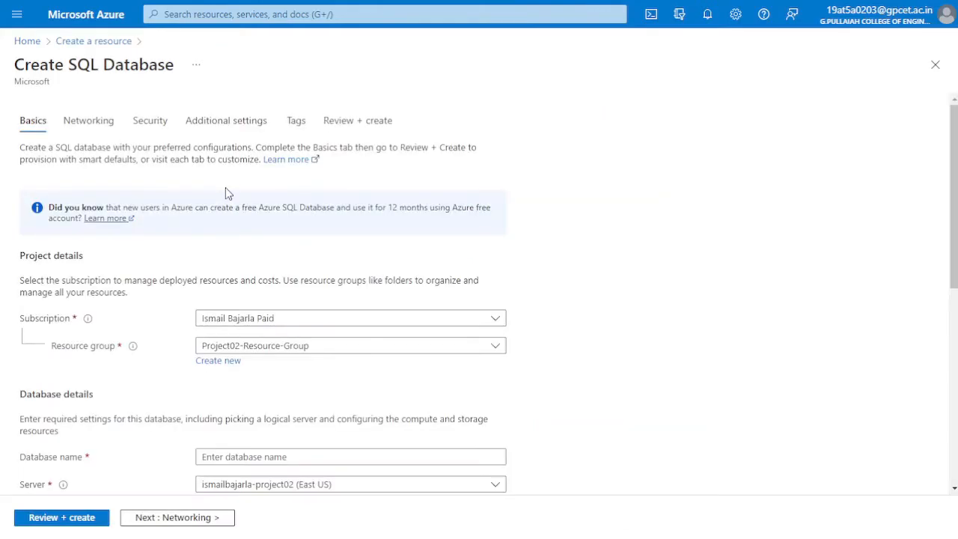
click(249, 350)
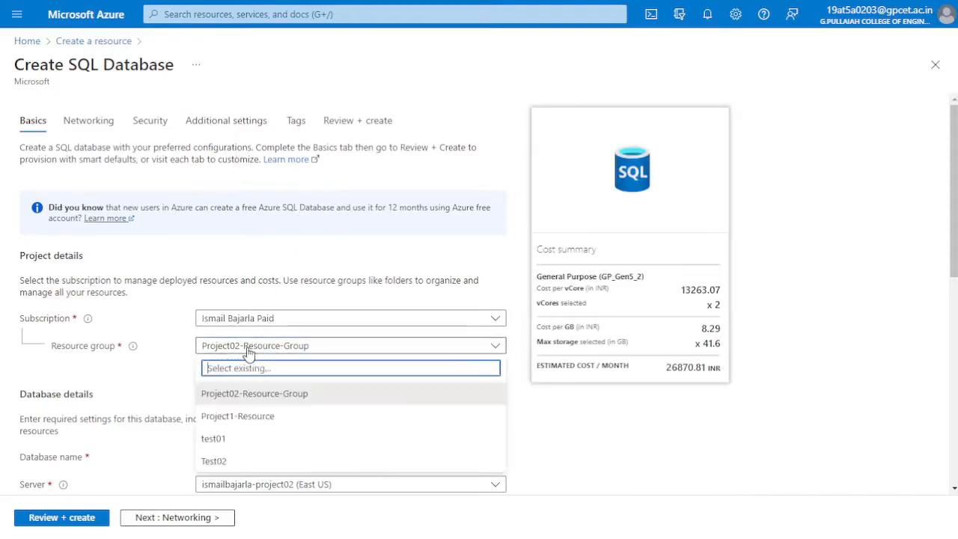
click(230, 462)
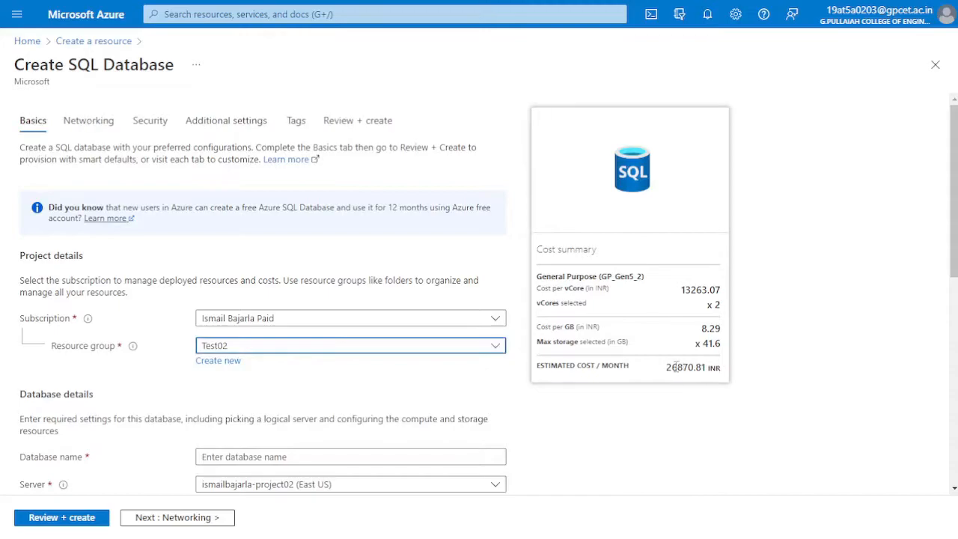
drag(658, 366, 730, 374)
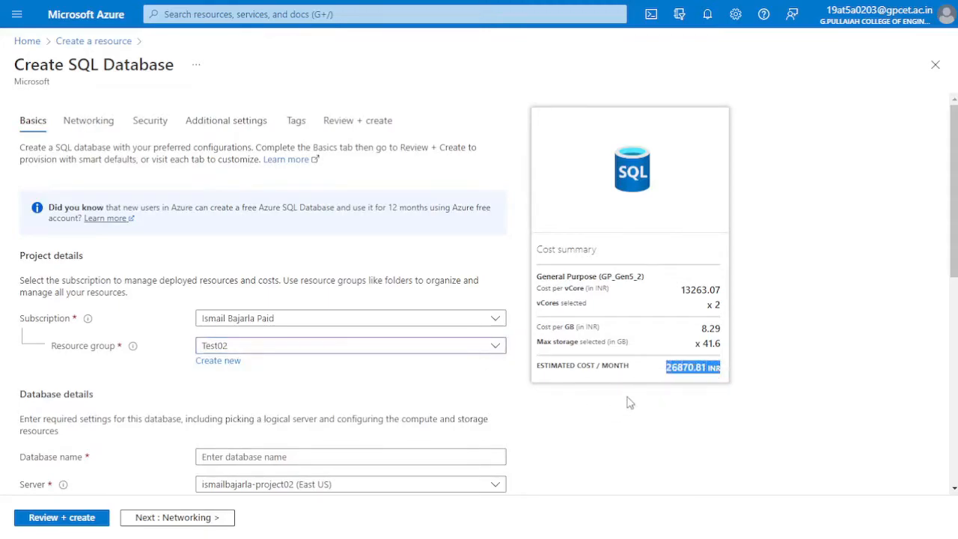
click(686, 374)
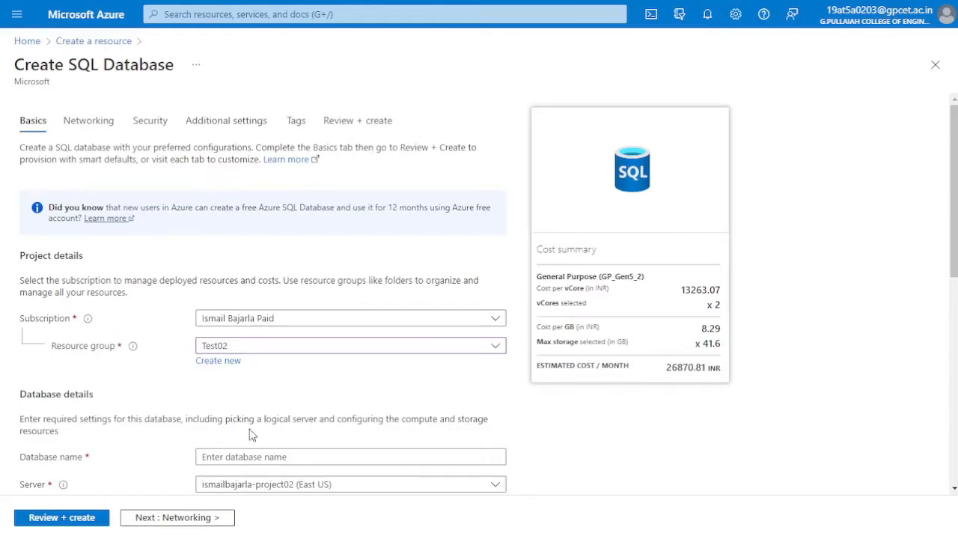
Enter the owner's first name as the database name
scroll(252, 432, down, 3)
click(272, 218)
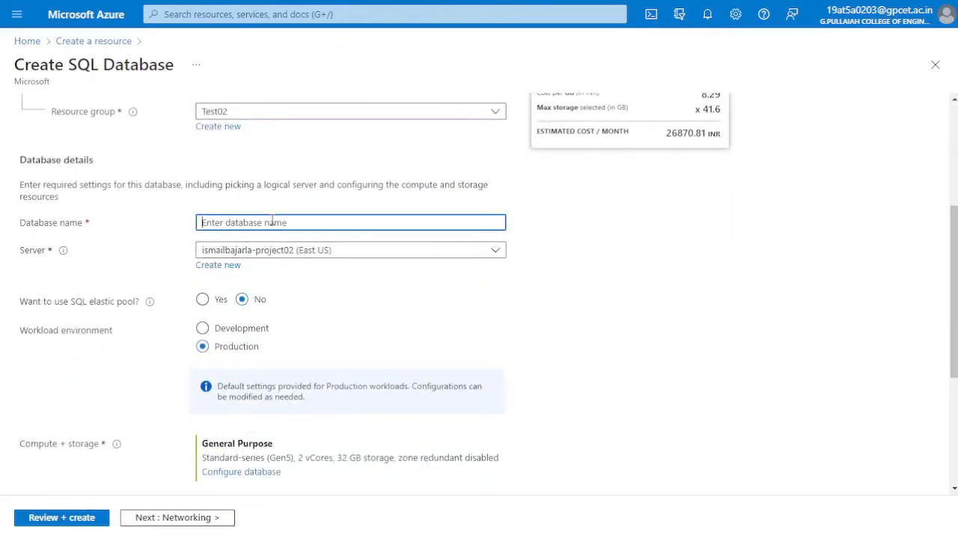
text(is)
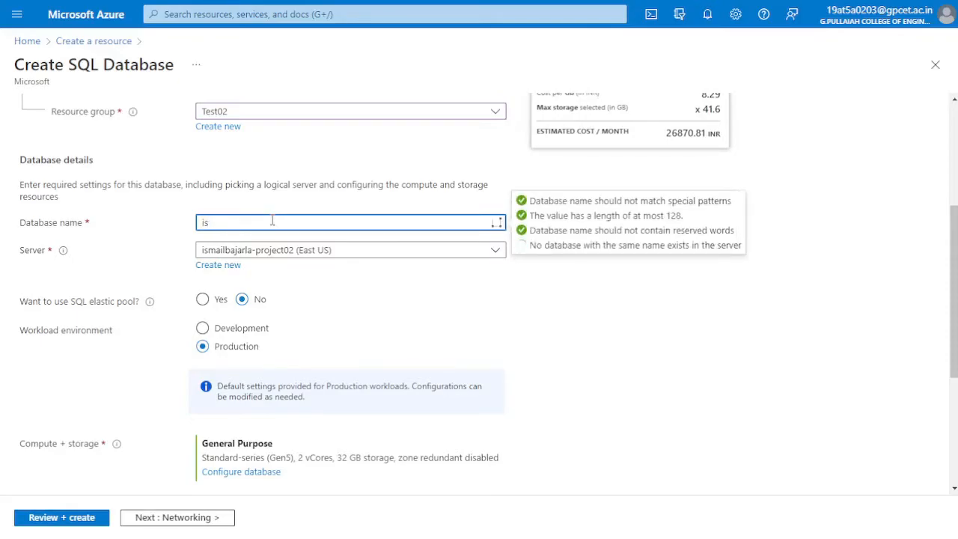
text(mail)
click(120, 250)
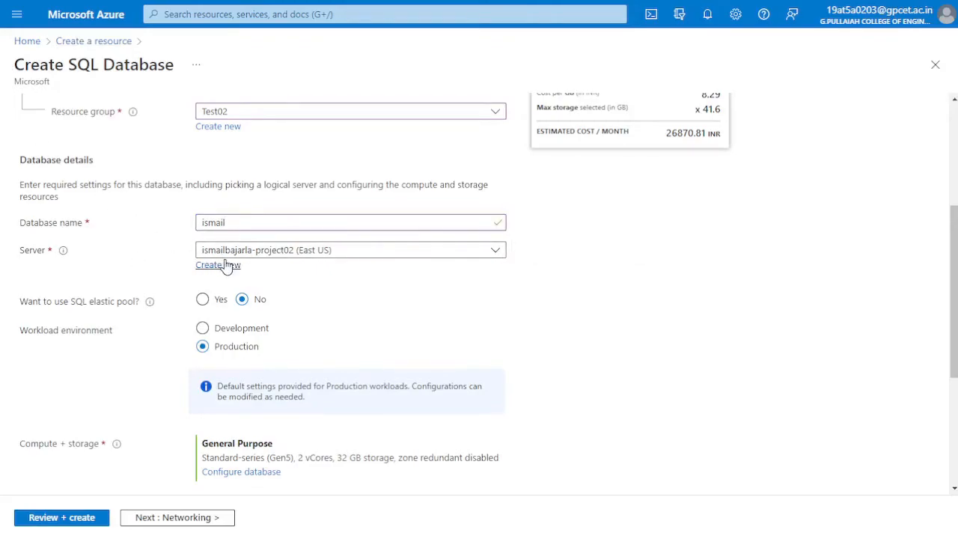
Start a new database server for this database and set its server name to the owner's first name
click(224, 265)
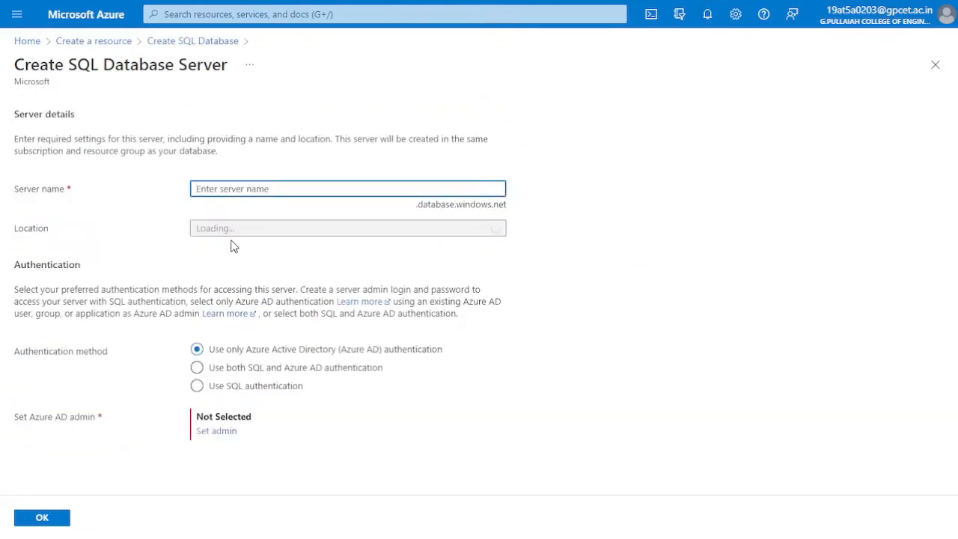
text(is)
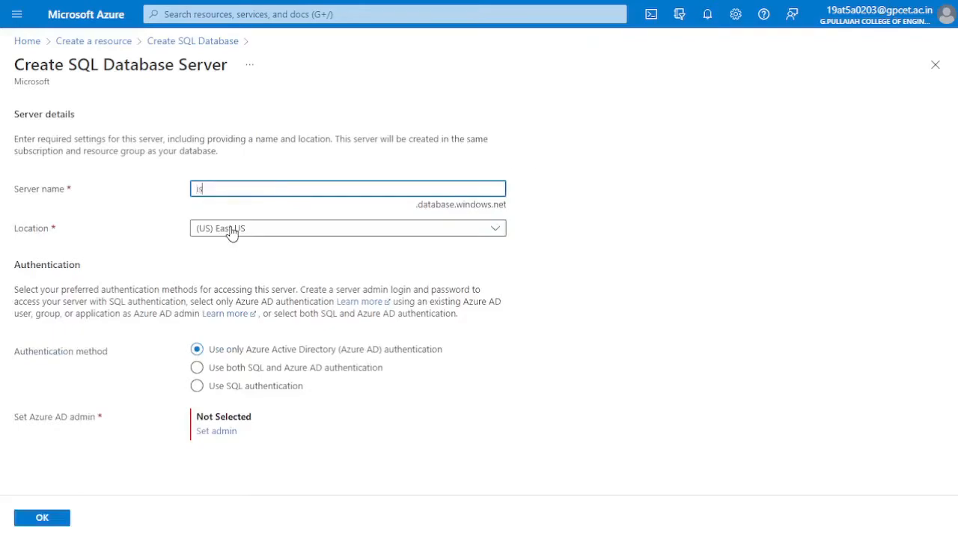
text(mailtest)
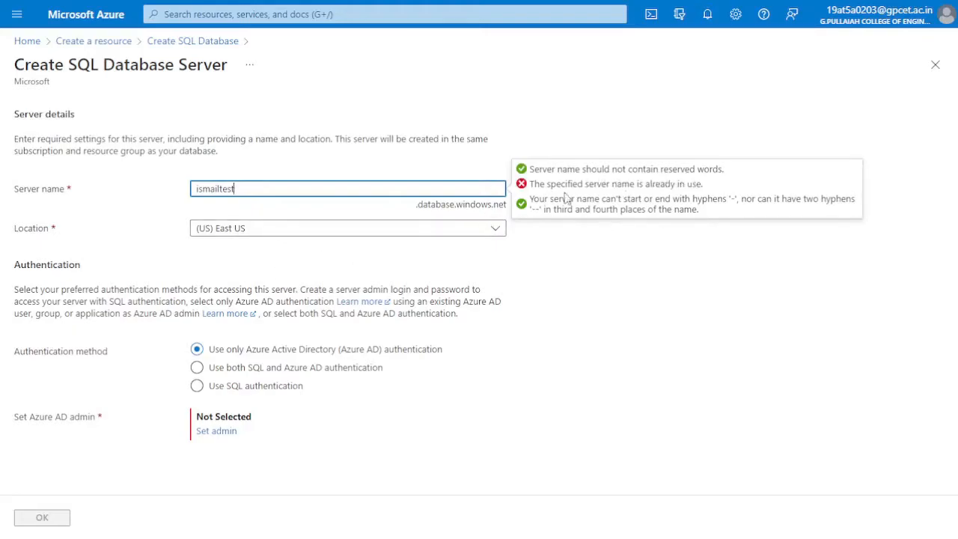
key(BackSpace)
key(BackSpace)
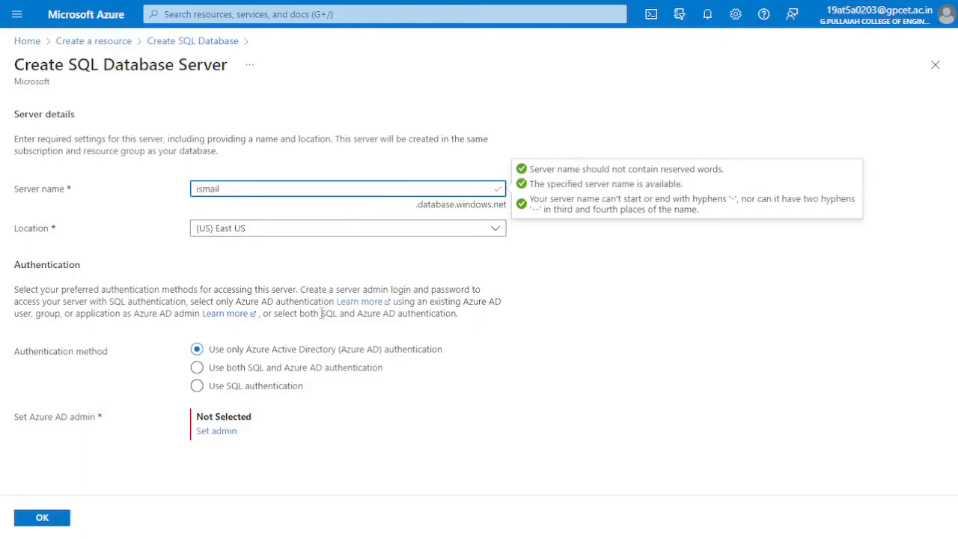
Choose SQL authentication for the new server and enter the server admin login
click(198, 386)
click(314, 417)
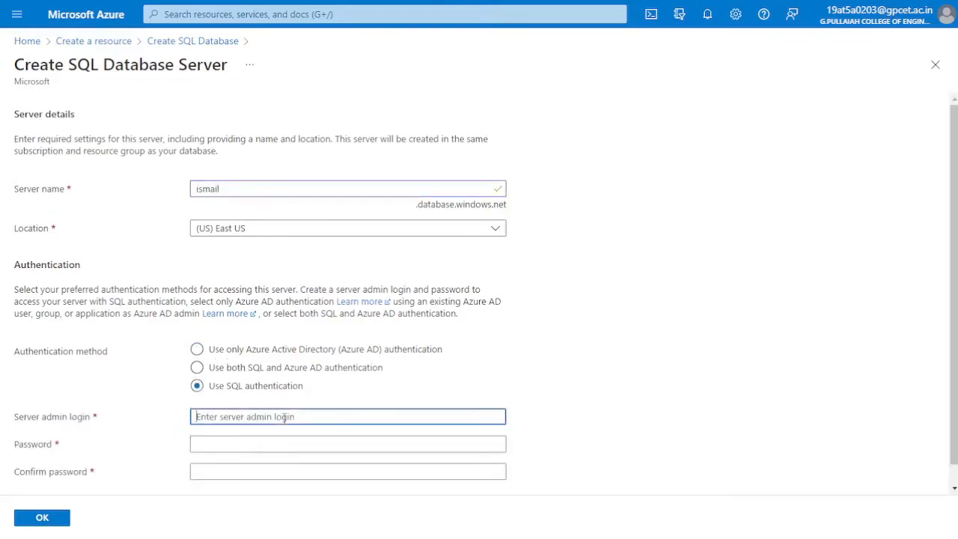
text(ismailtest)
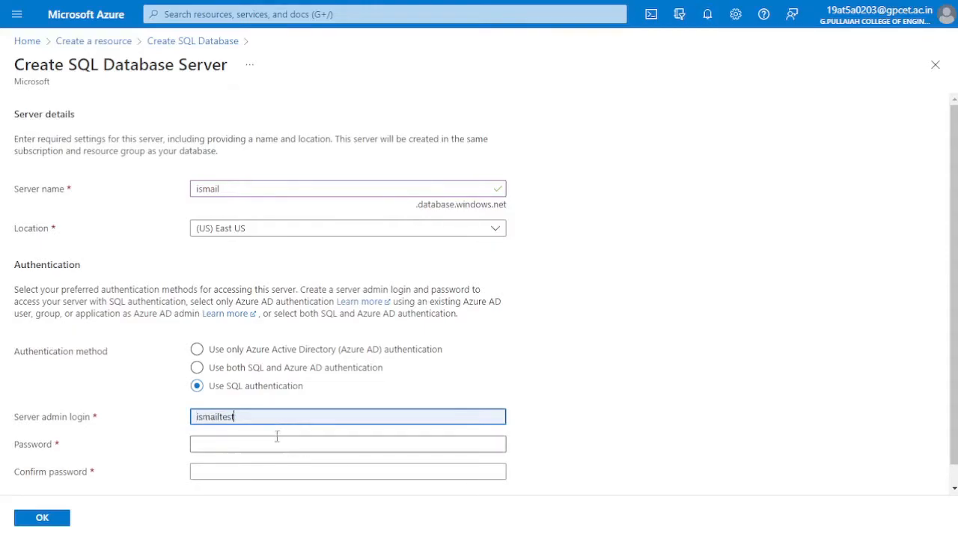
Enter and confirm the server admin password, and accept the new server's settings
click(255, 443)
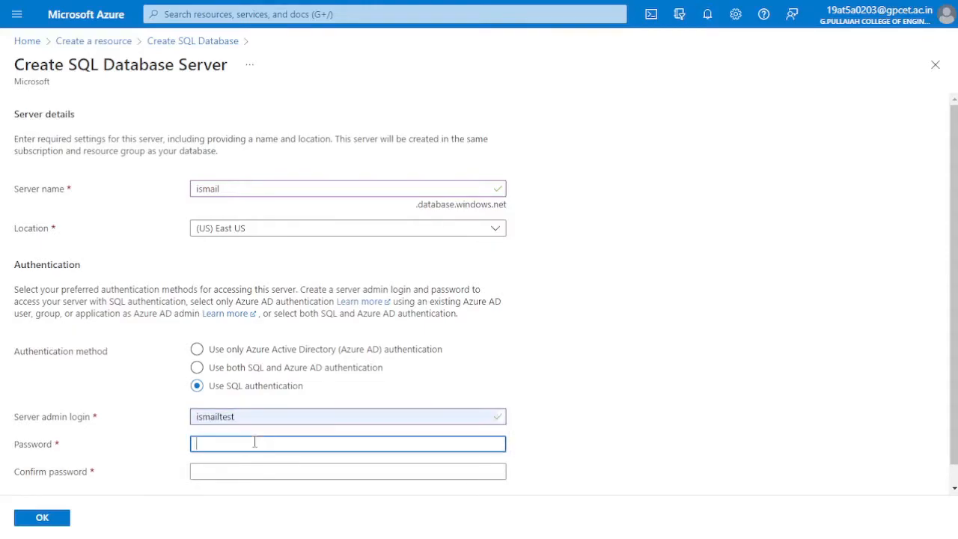
click(335, 241)
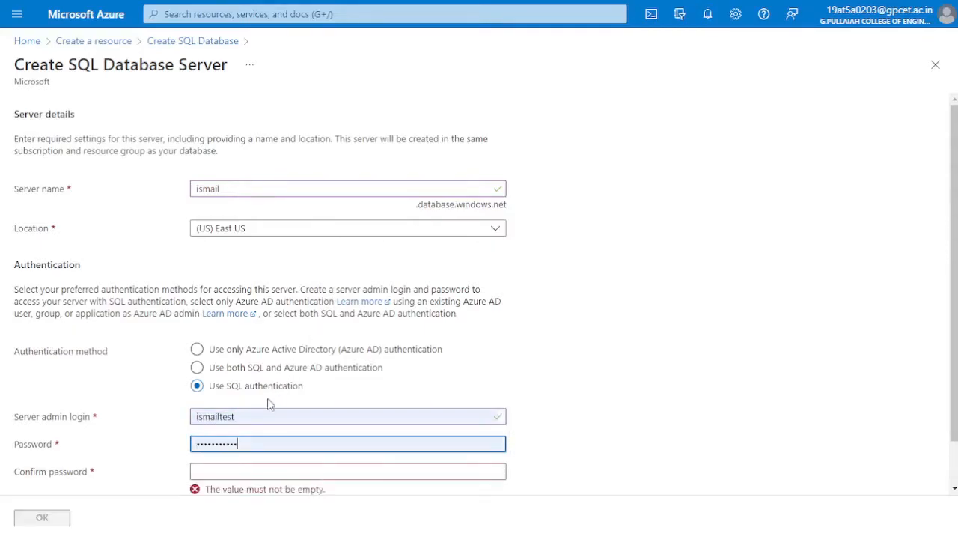
click(234, 473)
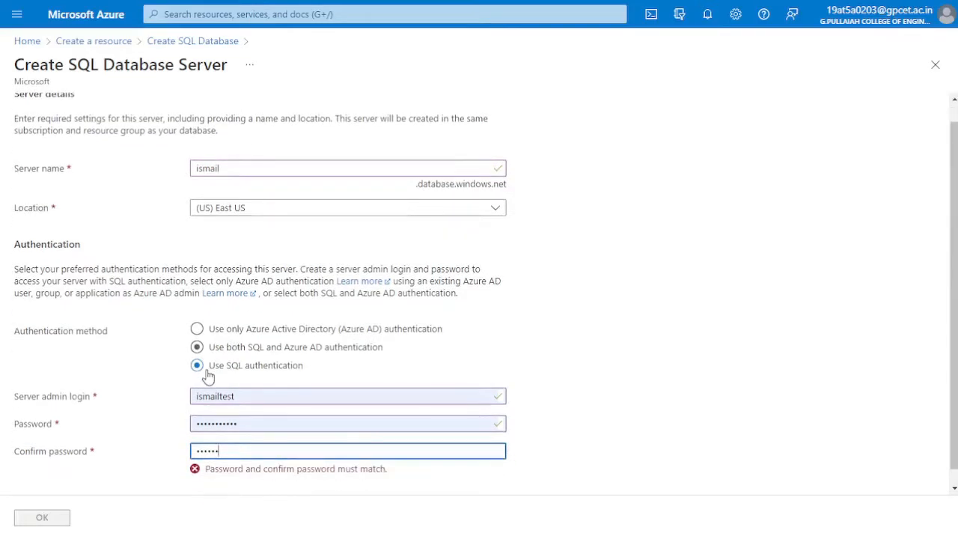
key(ctrl+a)
key(BackSpace)
text(•)
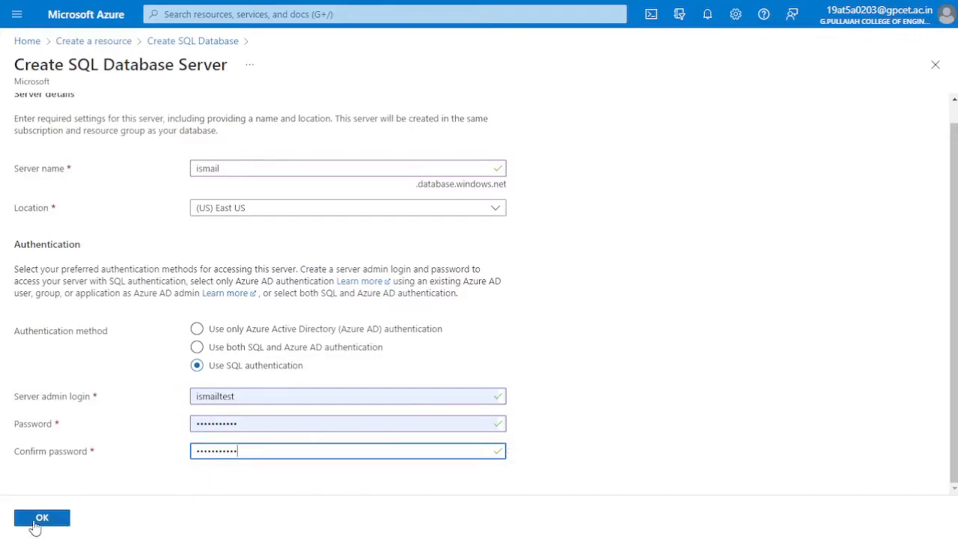
click(34, 519)
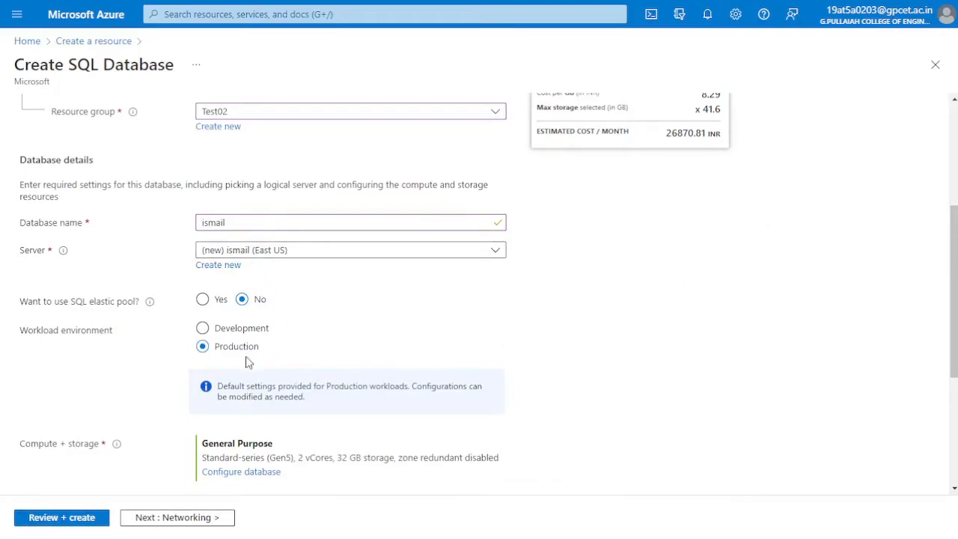
Append "test" to the end of the database name
scroll(249, 362, up, 5)
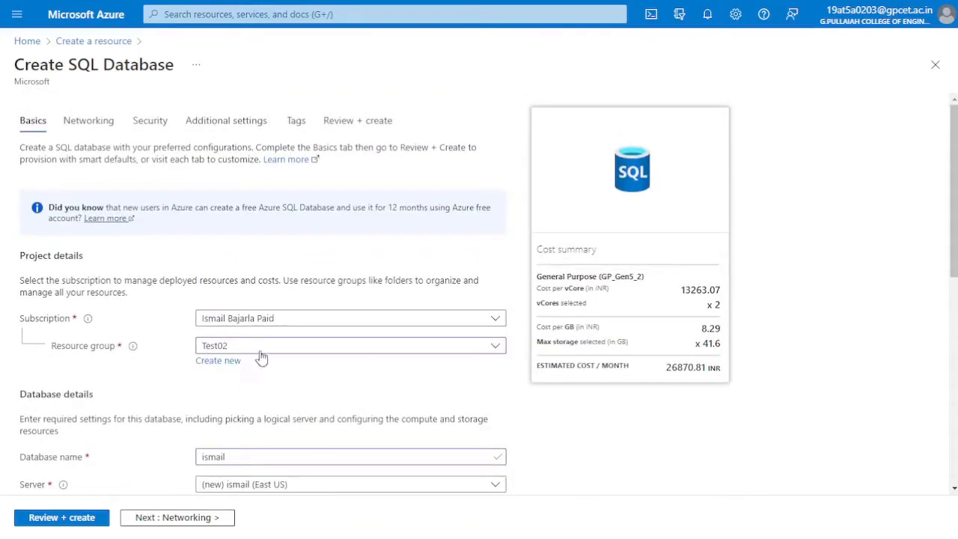
scroll(265, 371, down, 3)
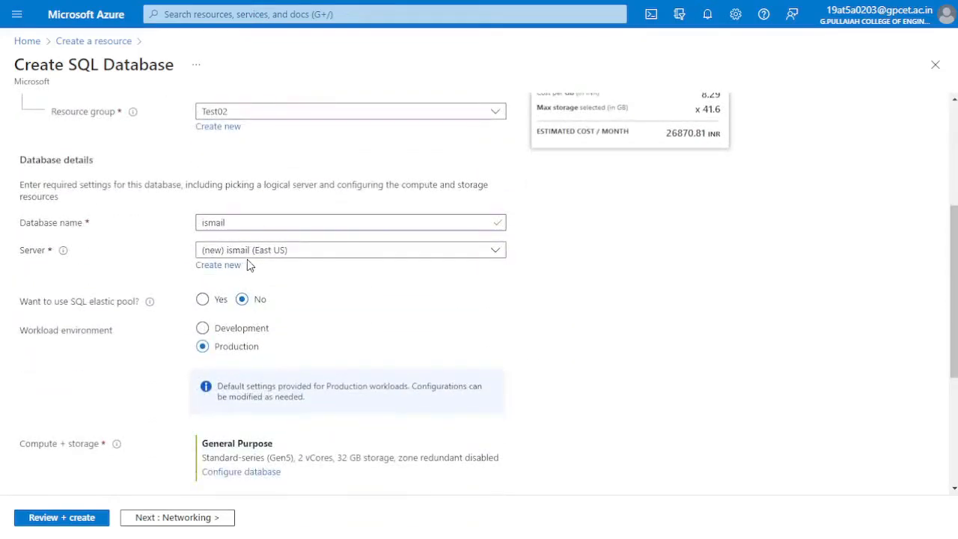
click(252, 222)
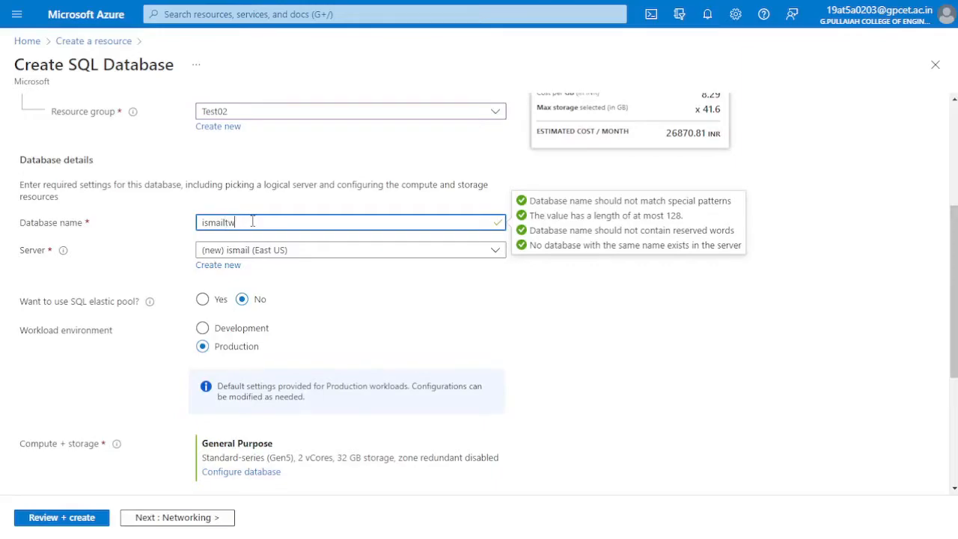
text(test)
click(343, 300)
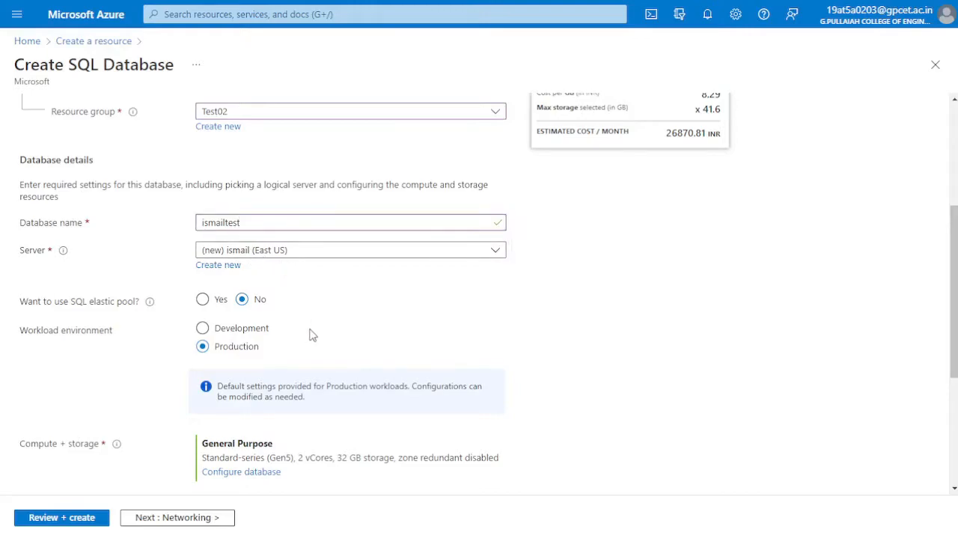
Compare the compute defaults of both workload environments and set the workload environment to Development
click(212, 330)
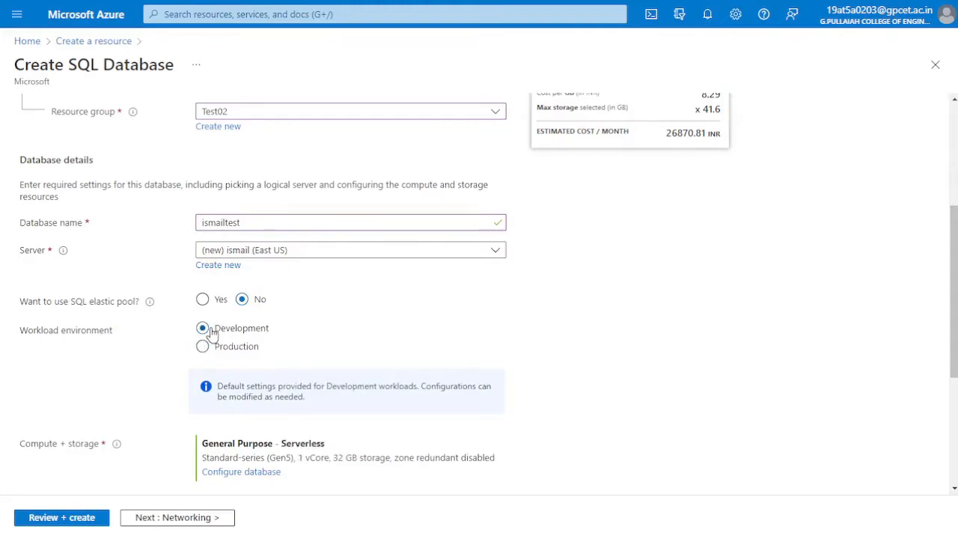
drag(296, 457, 423, 458)
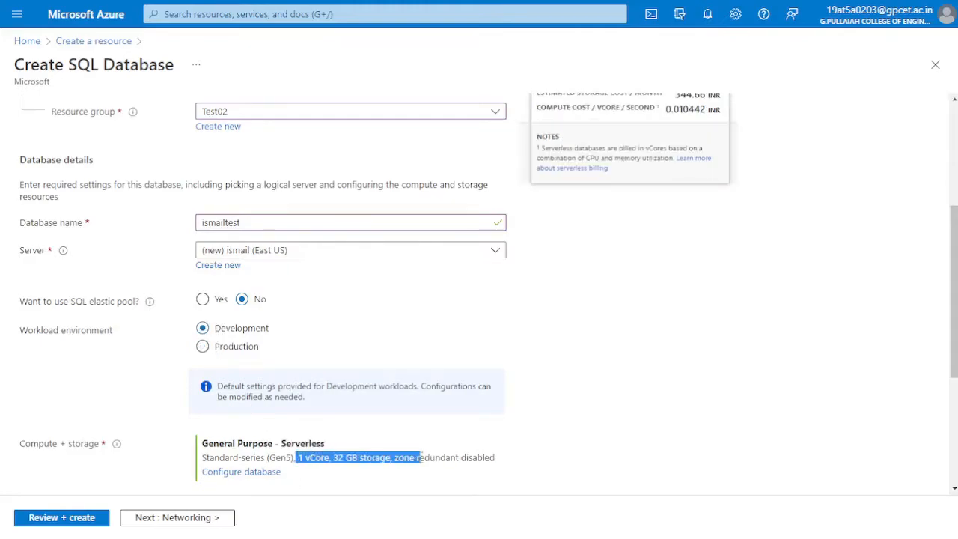
click(216, 350)
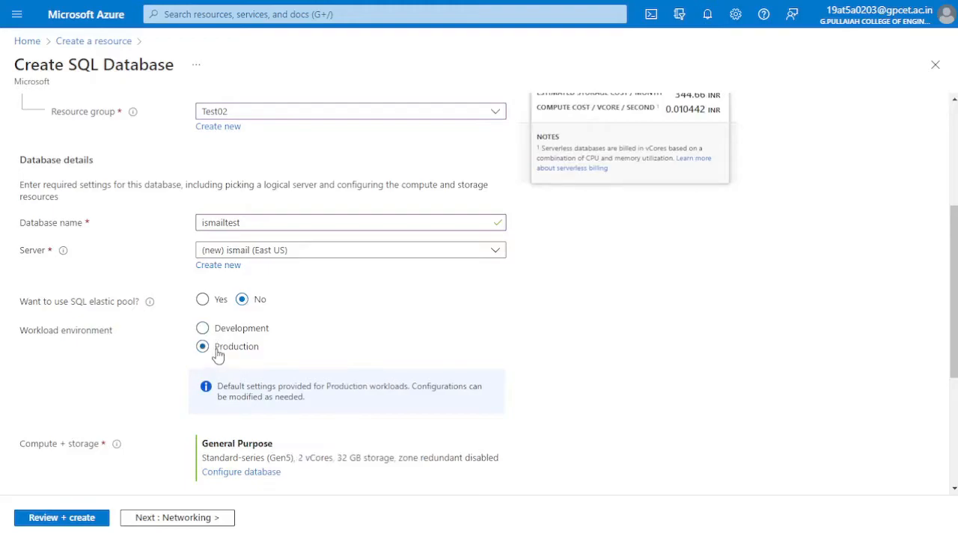
click(215, 332)
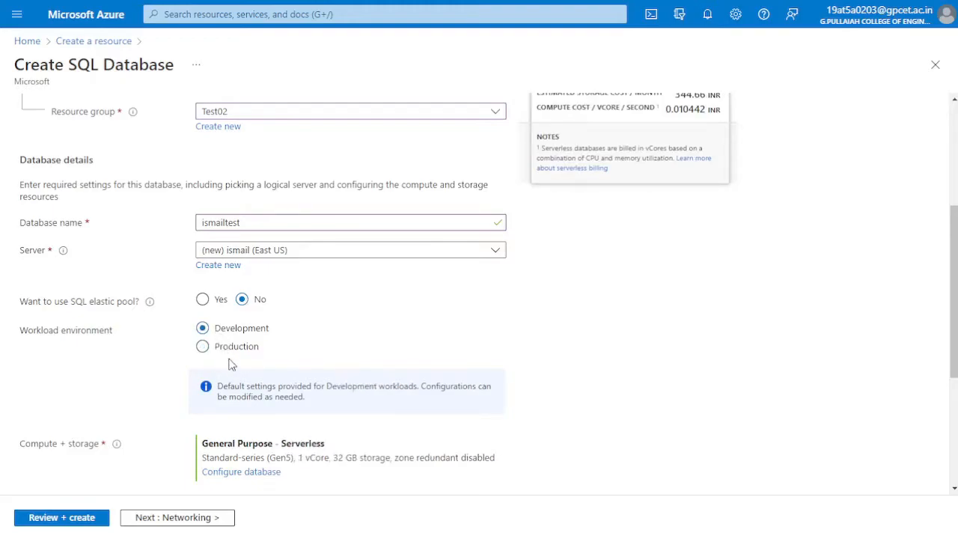
Configure the database's compute and storage with the Basic service tier and a 0.5 GB maximum data size, and apply it
click(234, 473)
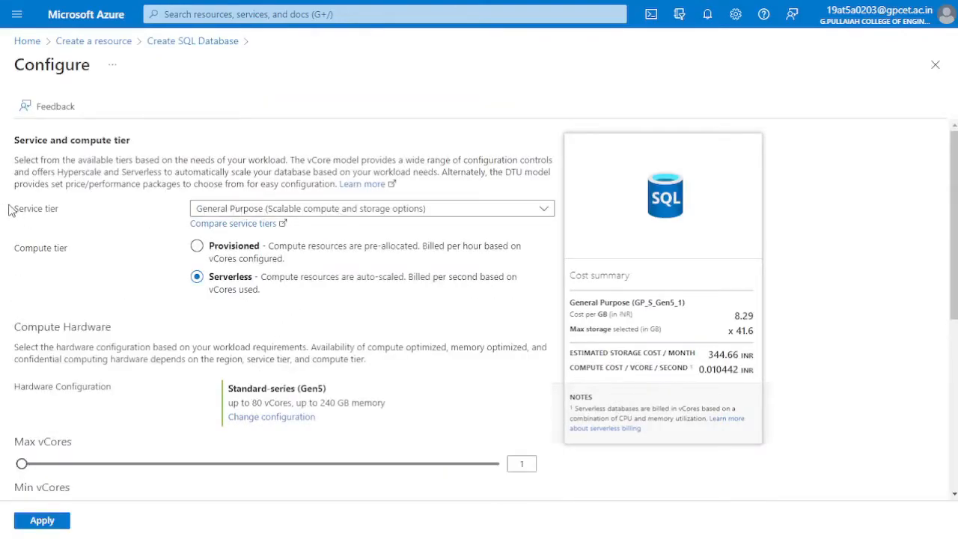
click(241, 211)
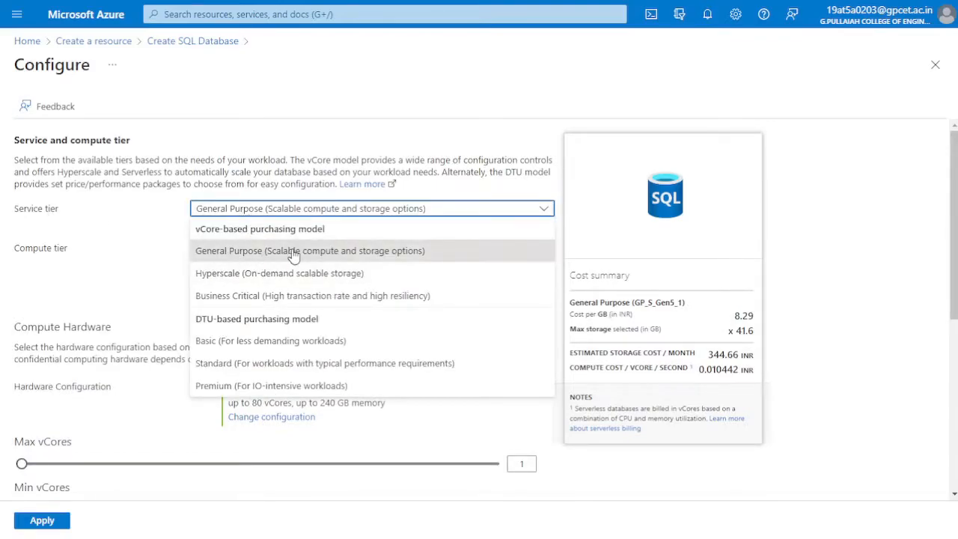
click(362, 343)
drag(428, 329, 134, 338)
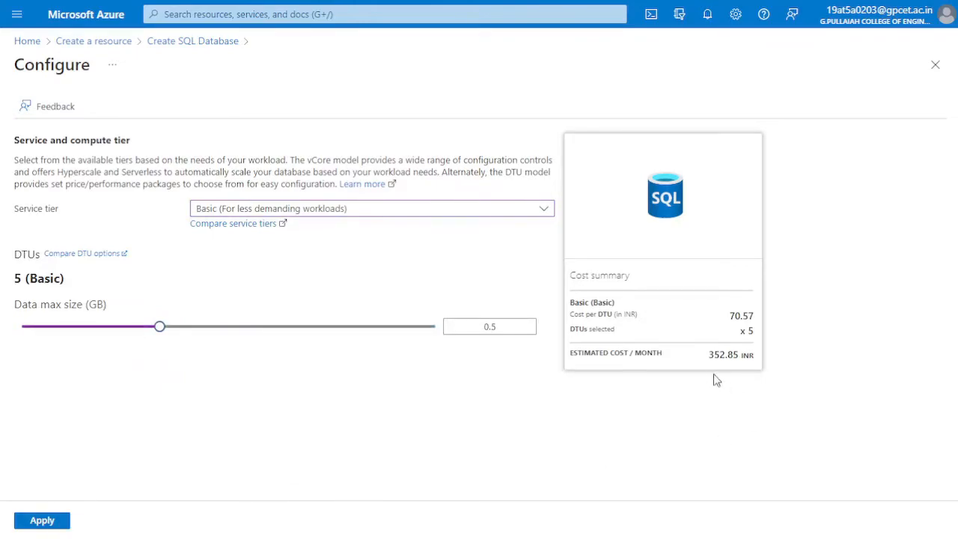
drag(707, 359, 760, 360)
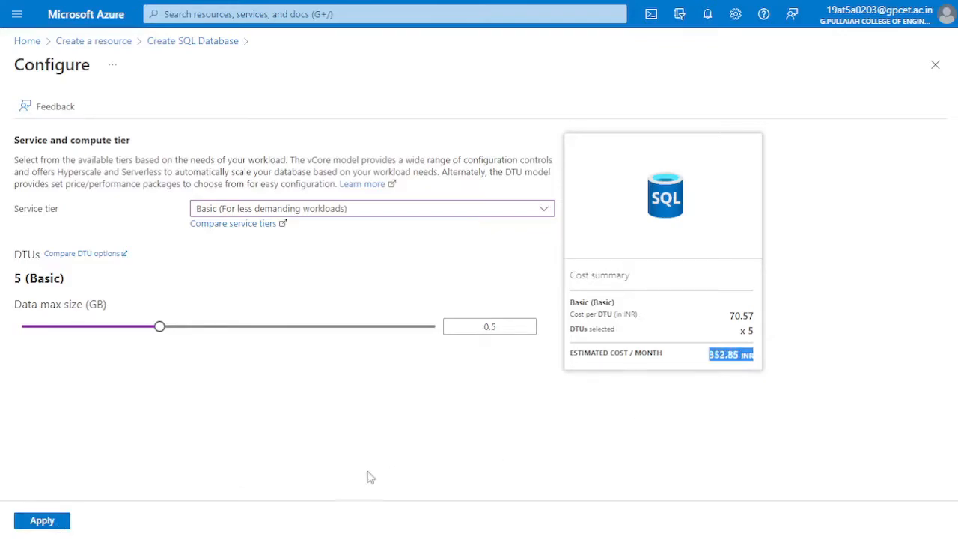
click(32, 522)
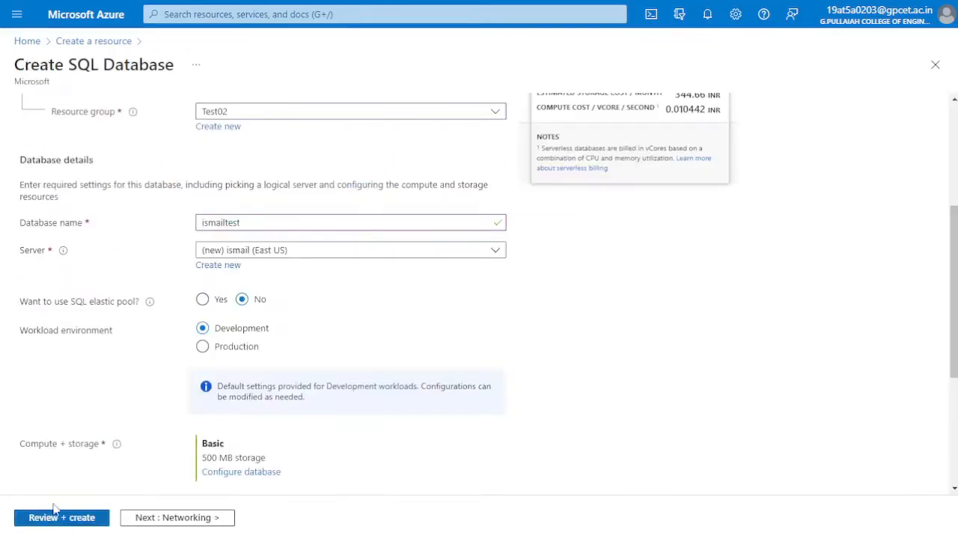
Set the backup storage redundancy to locally-redundant backup storage and check the updated cost summary
scroll(248, 384, down, 3)
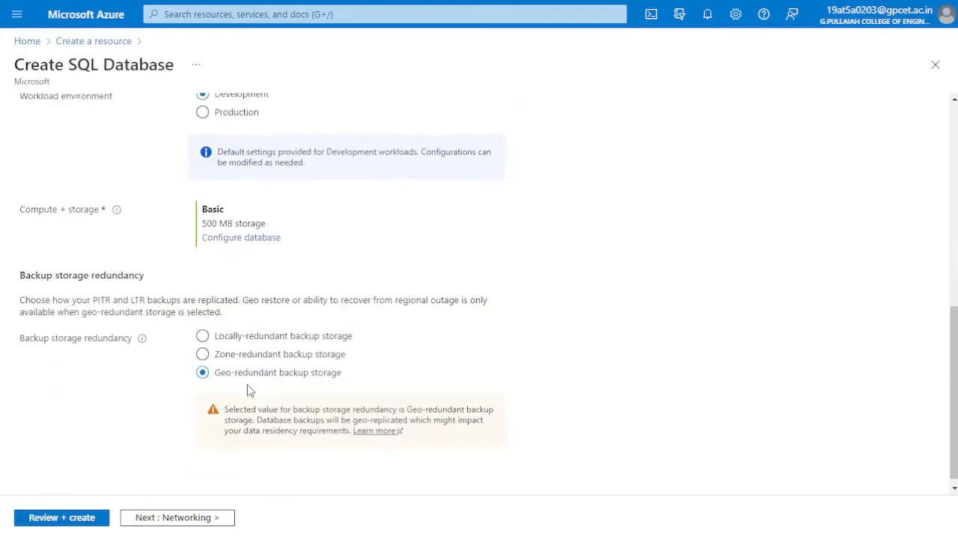
click(221, 337)
scroll(223, 343, up, 1)
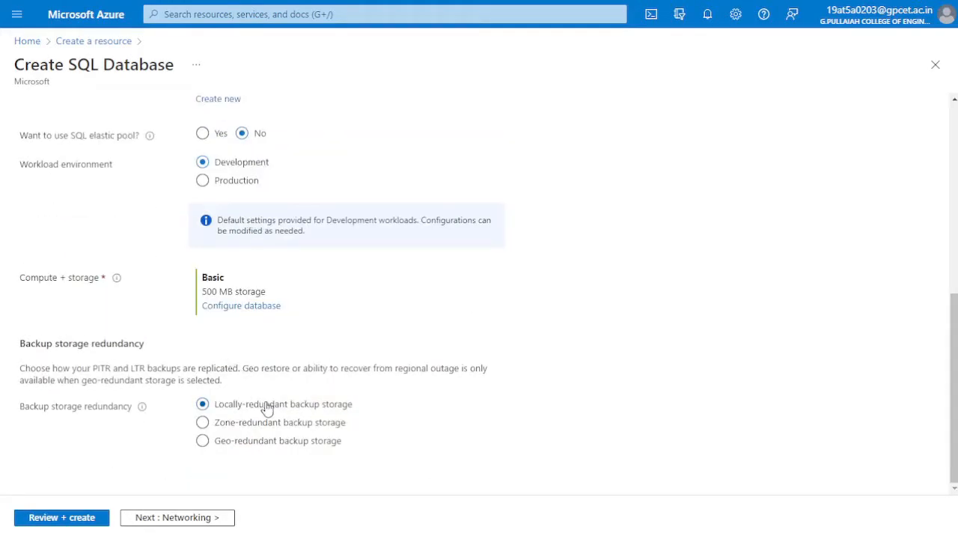
scroll(268, 408, up, 3)
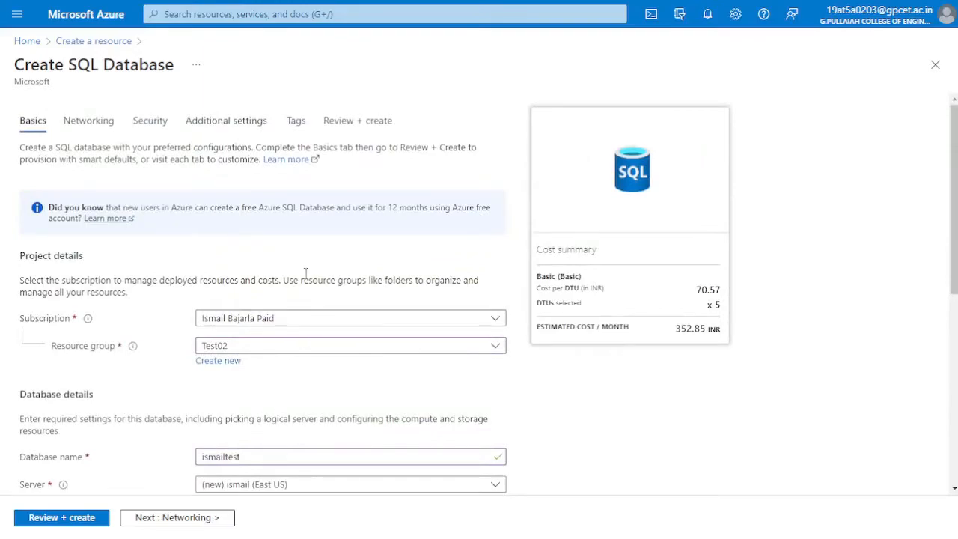
Review the SQL database configuration and create the database to start its deployment
click(346, 121)
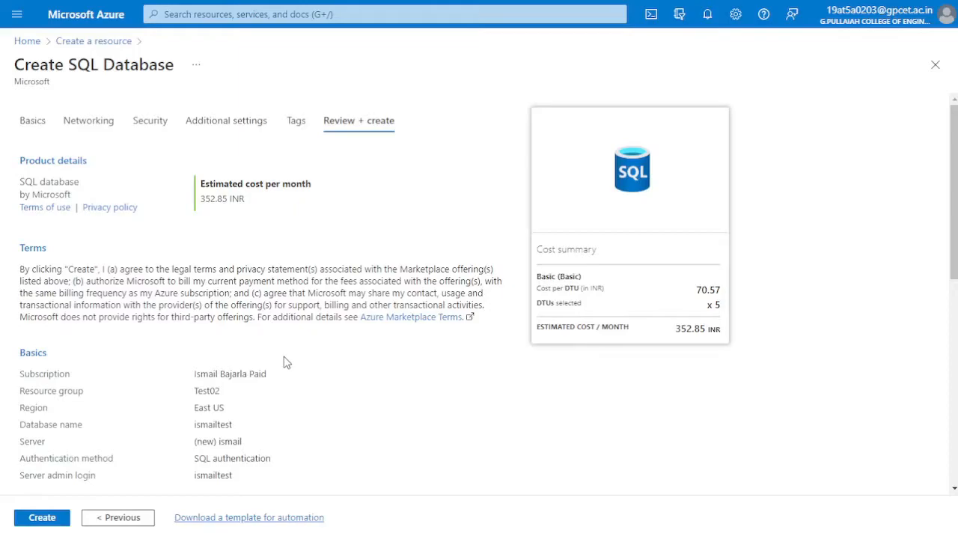
click(43, 521)
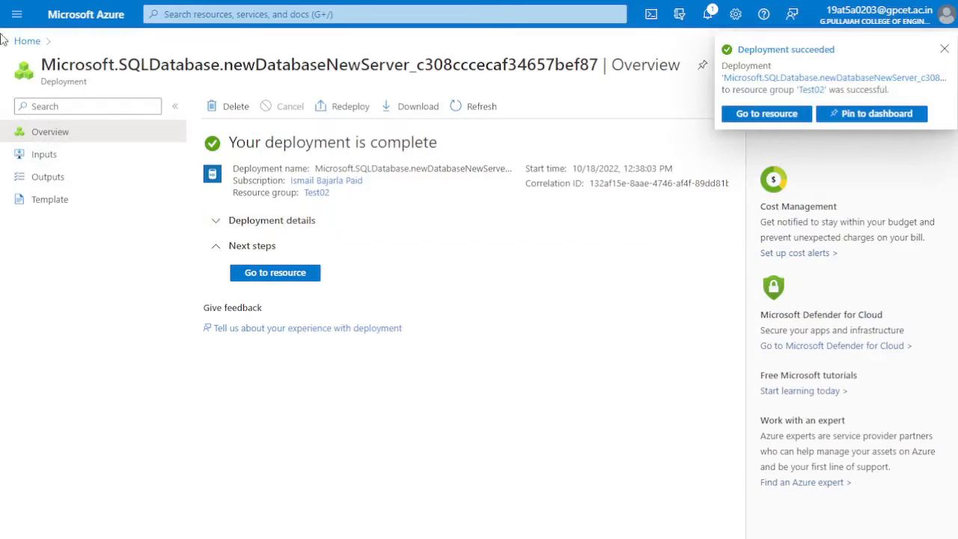
Open the newly deployed database from the database list of its SQL server in the Test02 resource group
click(26, 42)
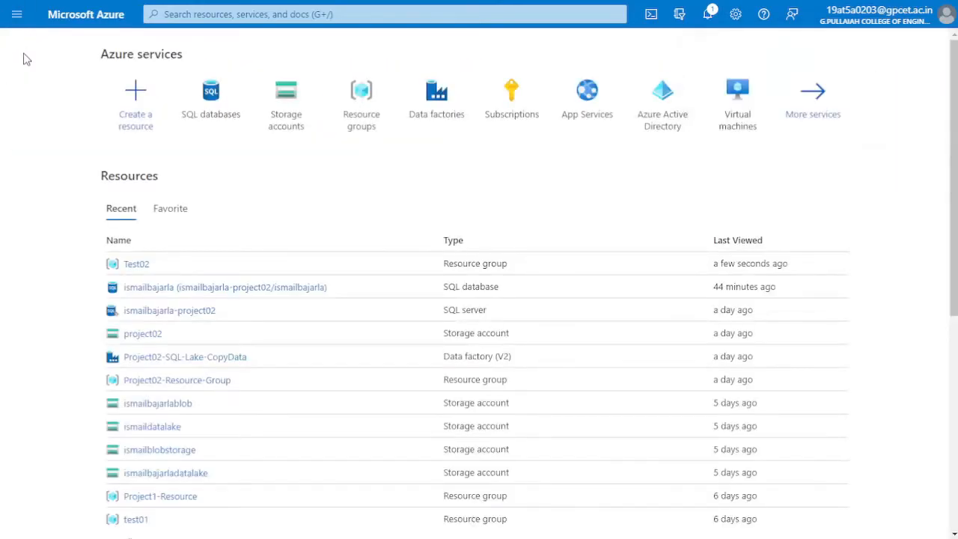
click(136, 266)
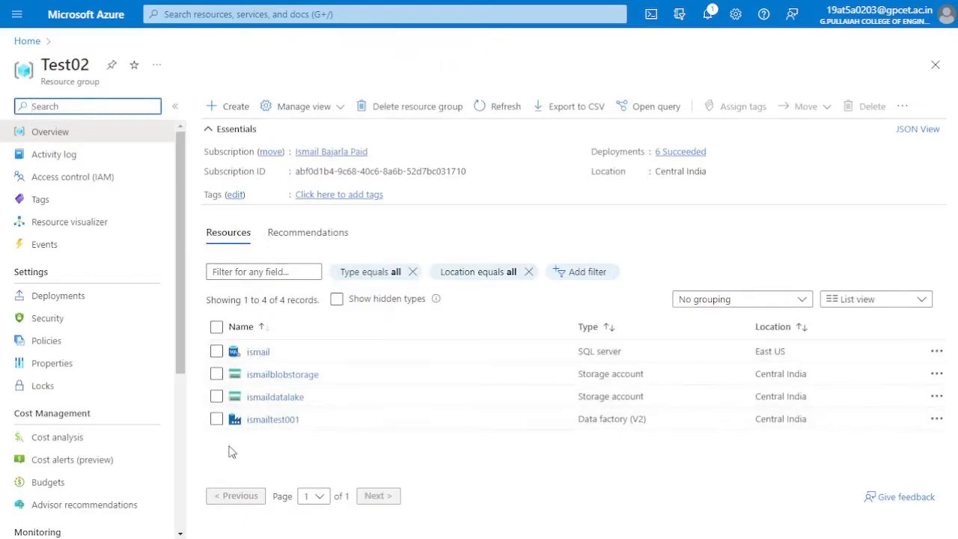
click(257, 359)
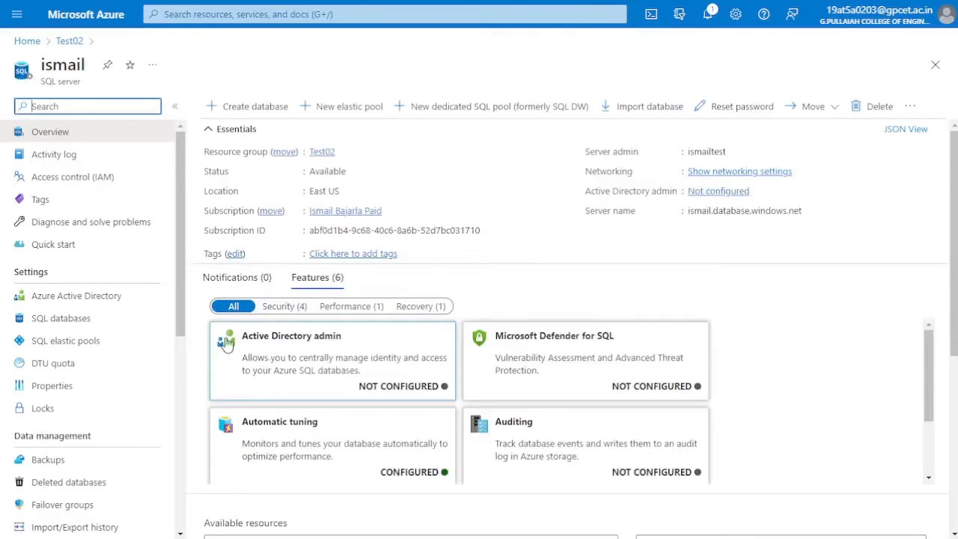
drag(39, 85, 85, 90)
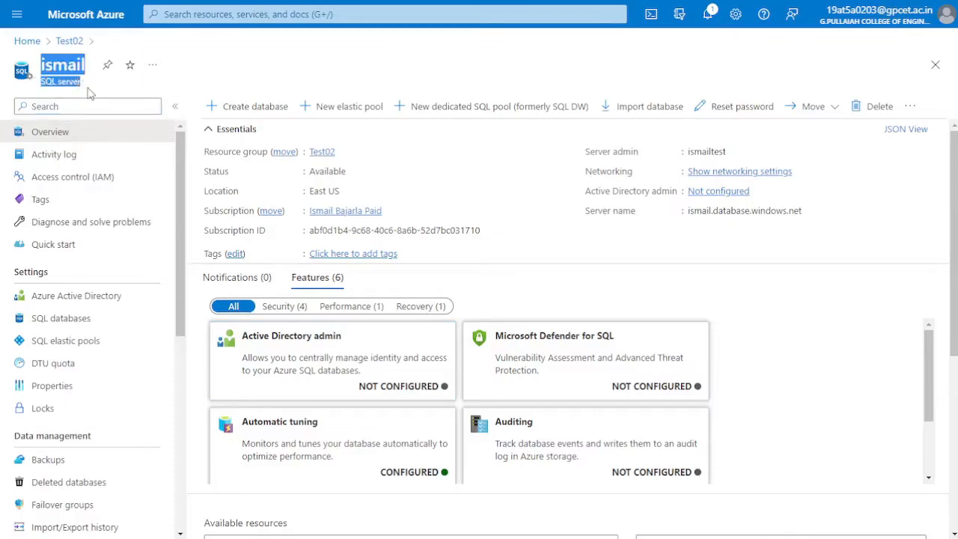
click(77, 319)
click(302, 230)
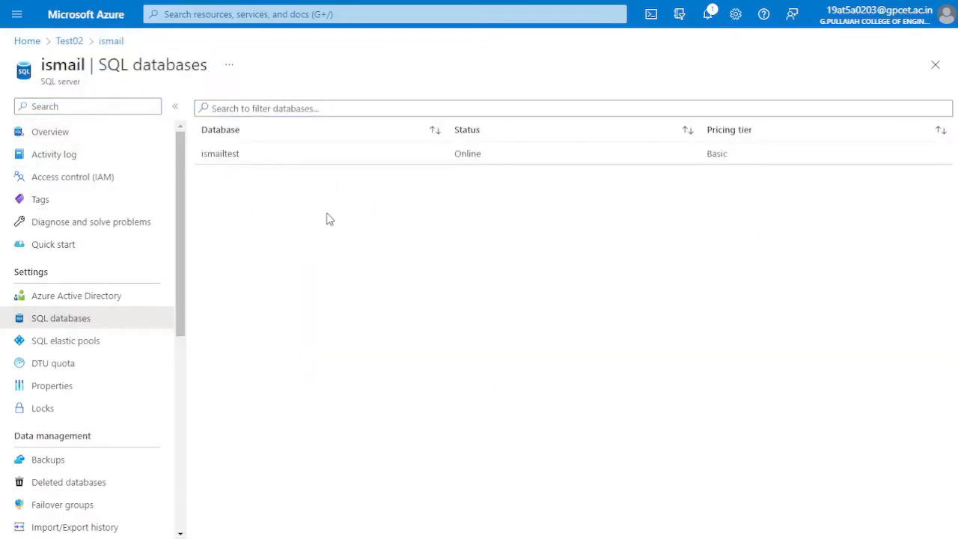
click(233, 160)
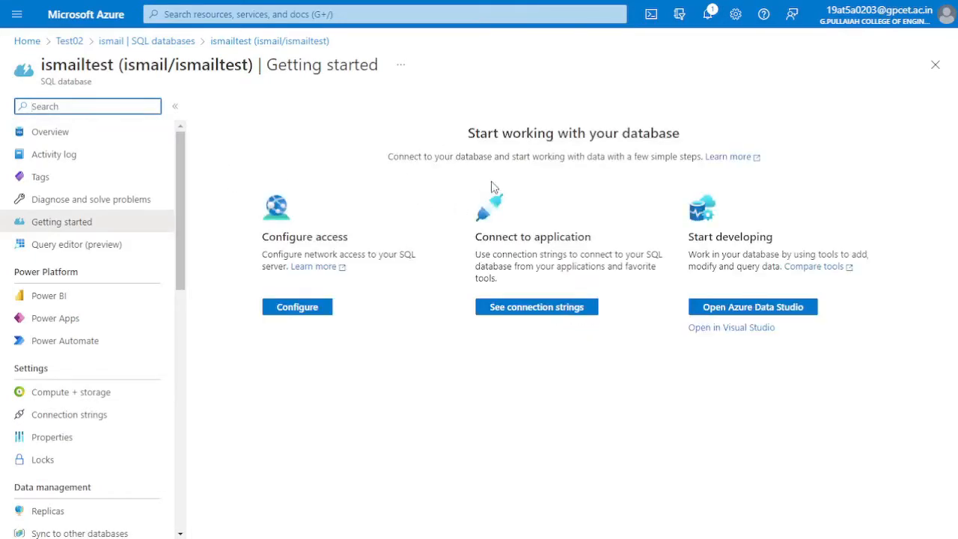
Check the server name on the new database's overview and reopen the database
click(89, 136)
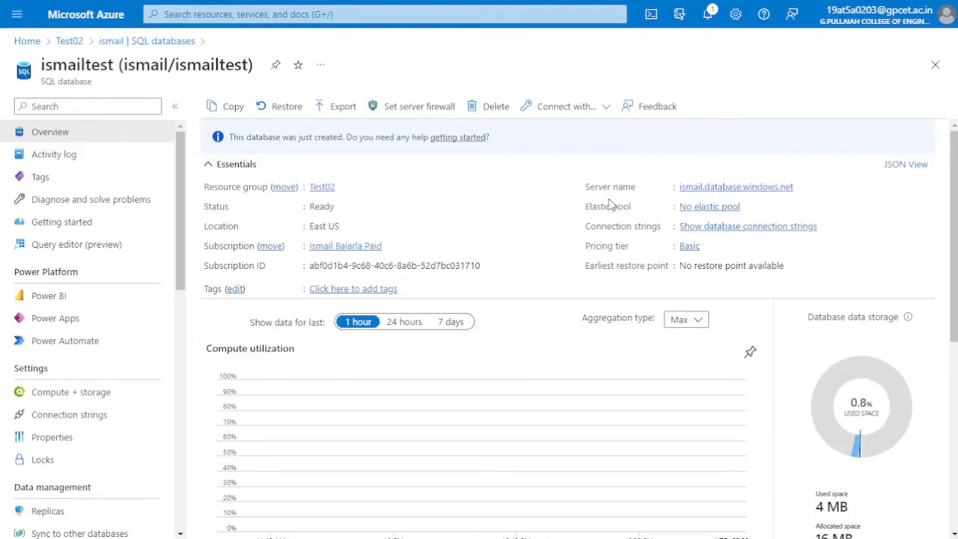
drag(586, 187, 646, 196)
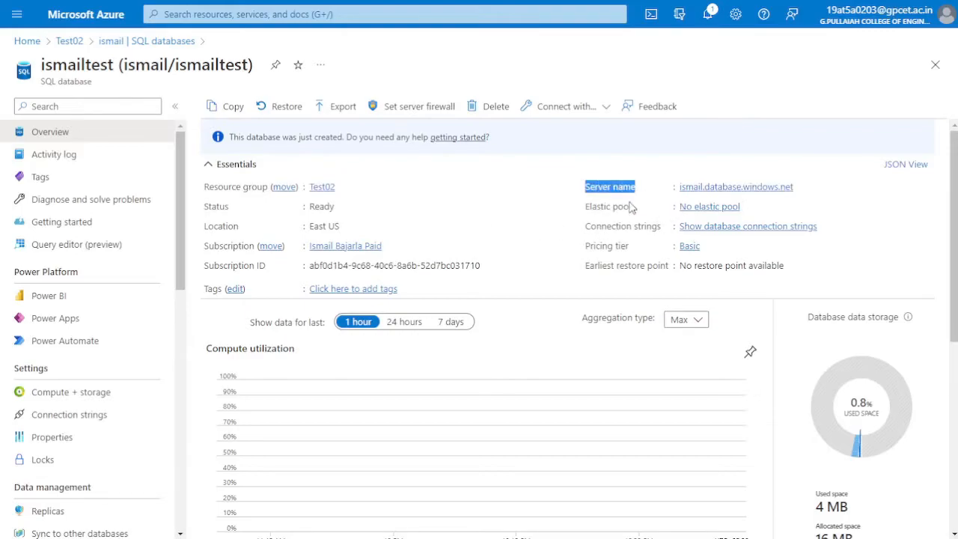
click(221, 153)
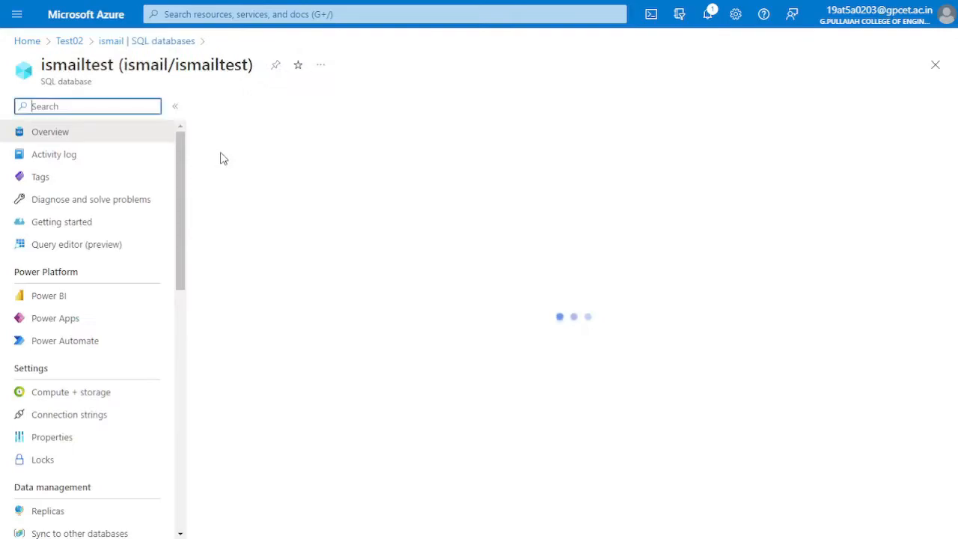
Try to log in to the database's query editor with SQL server authentication
click(72, 247)
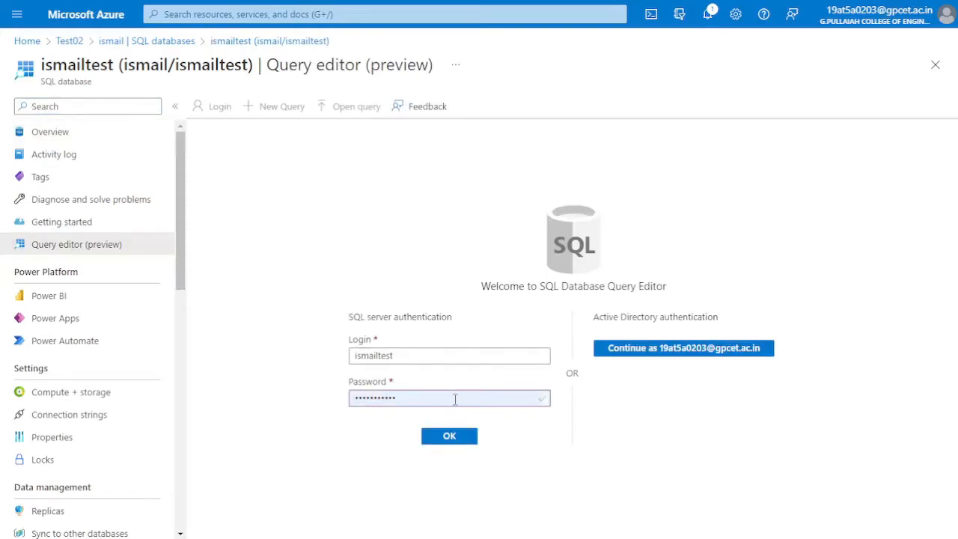
click(459, 437)
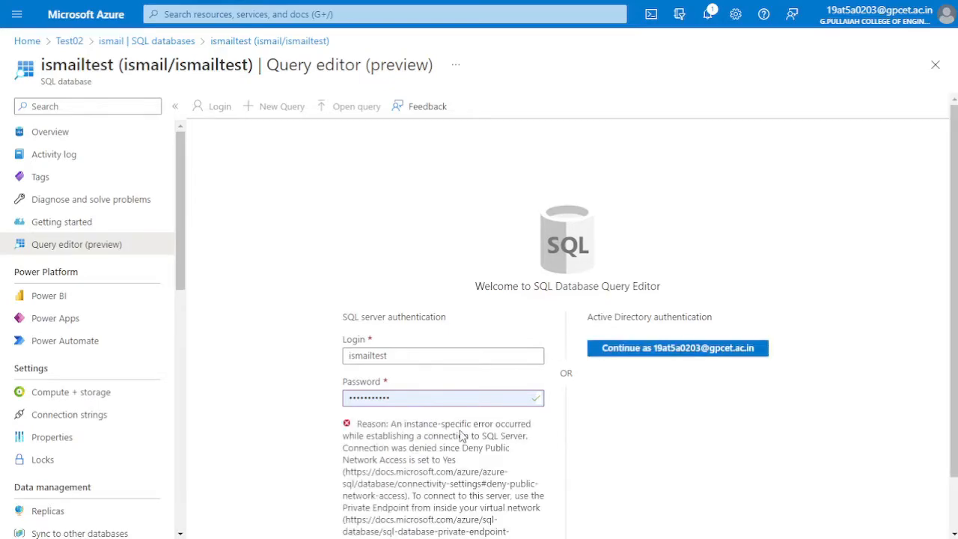
drag(349, 424, 539, 528)
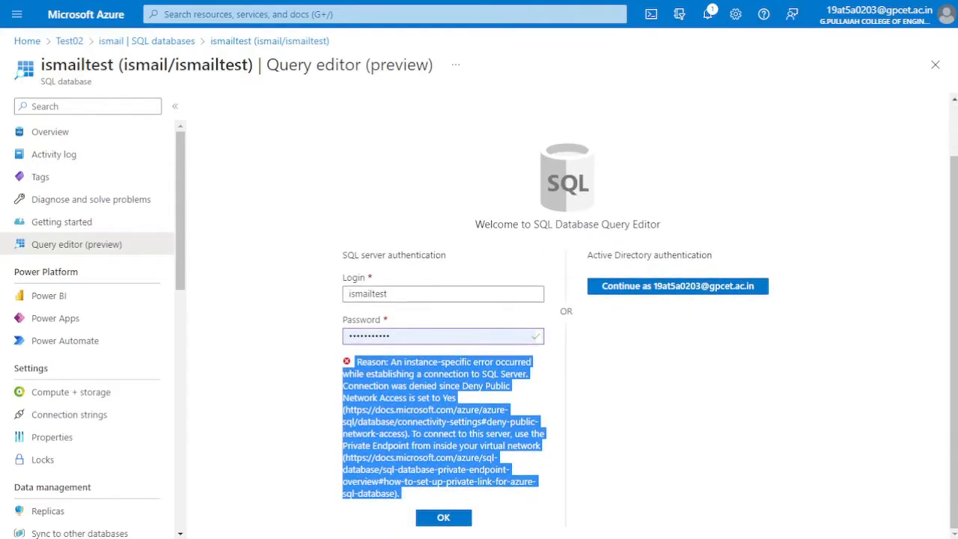
click(443, 518)
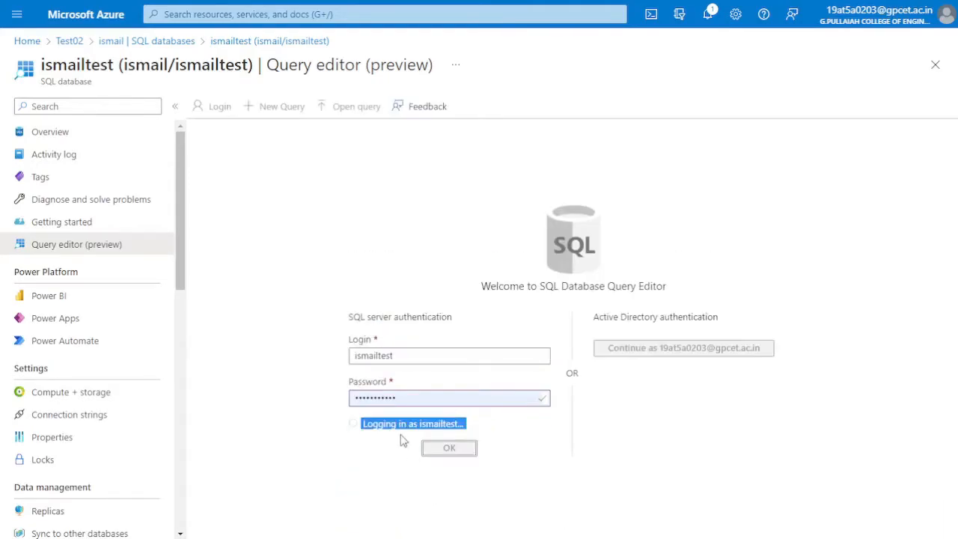
Leave the query editor and set the server firewall's public network access to Selected networks
click(97, 136)
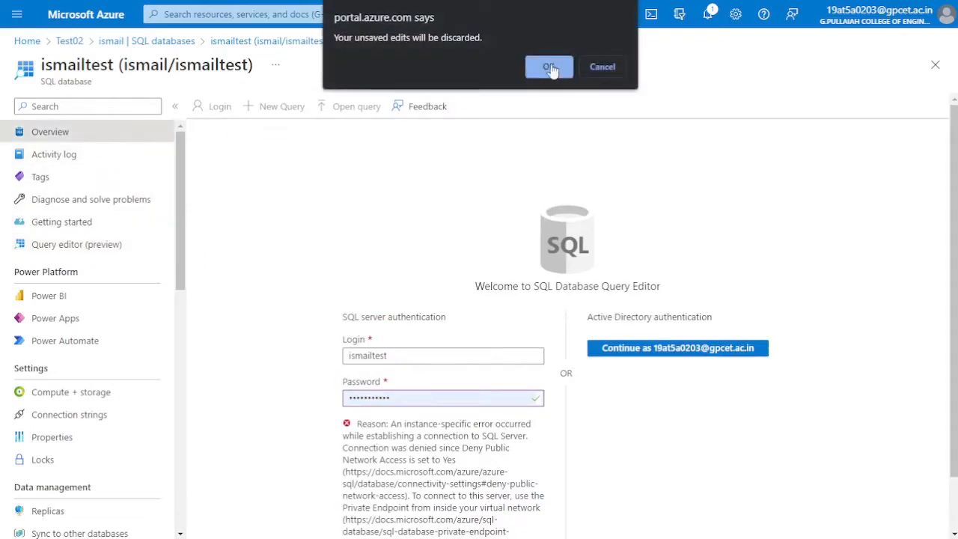
click(550, 69)
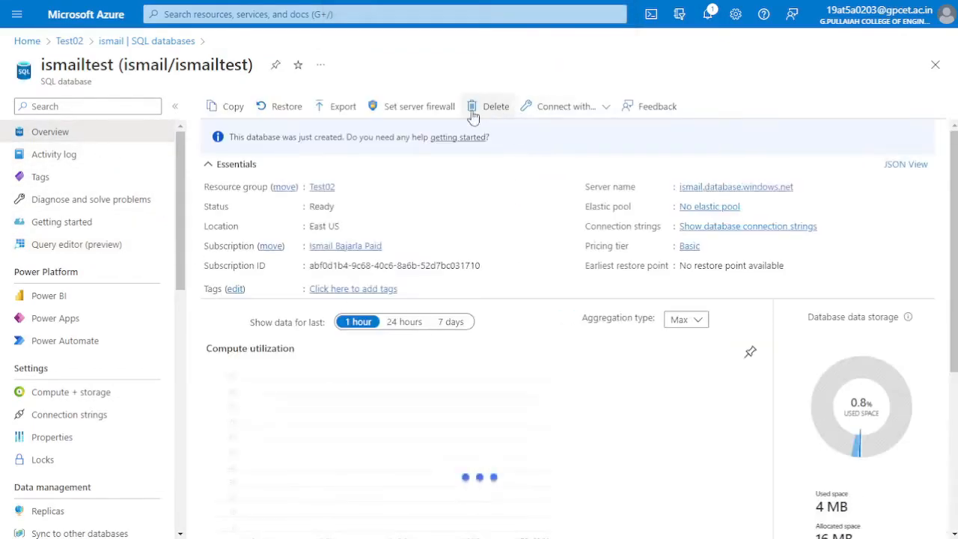
click(400, 111)
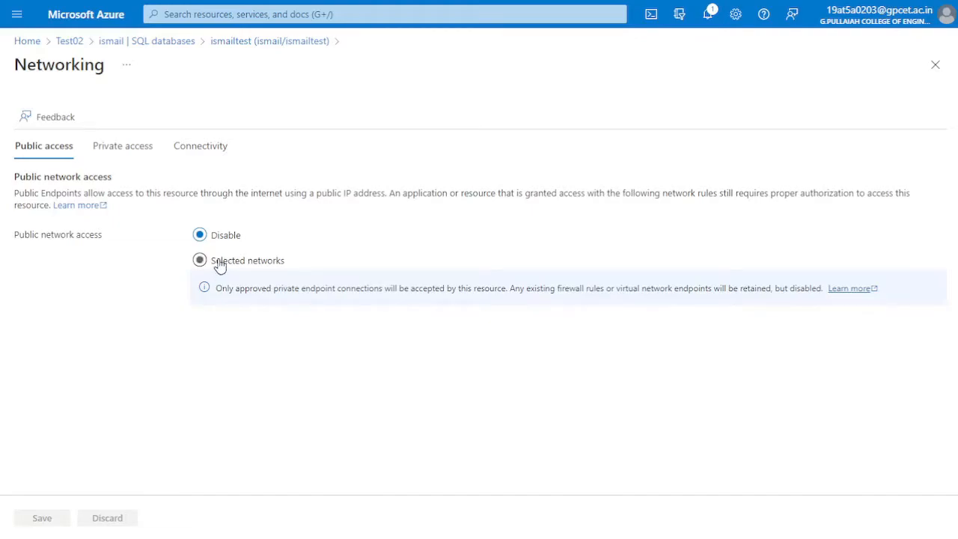
click(219, 267)
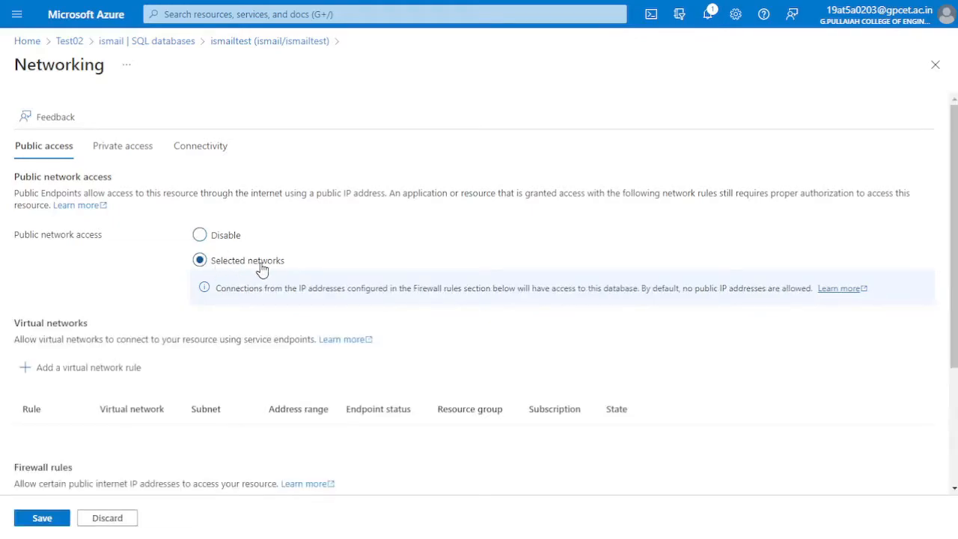
Add a firewall rule for the current client IPv4 address and check its name and address range
scroll(261, 269, down, 3)
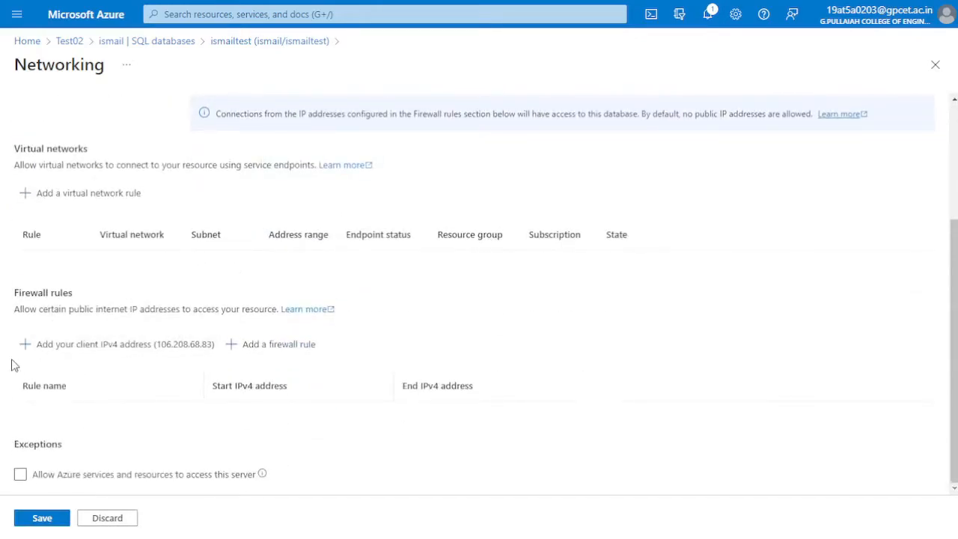
click(127, 353)
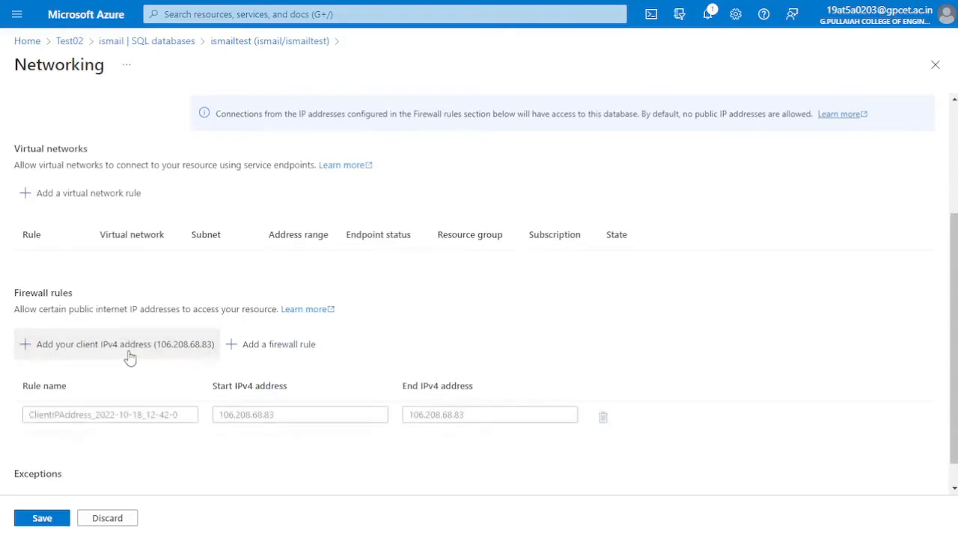
drag(34, 419, 183, 417)
click(293, 419)
click(468, 419)
click(387, 452)
Allow Azure services and resources to access the server, and save the networking settings
scroll(385, 451, down, 2)
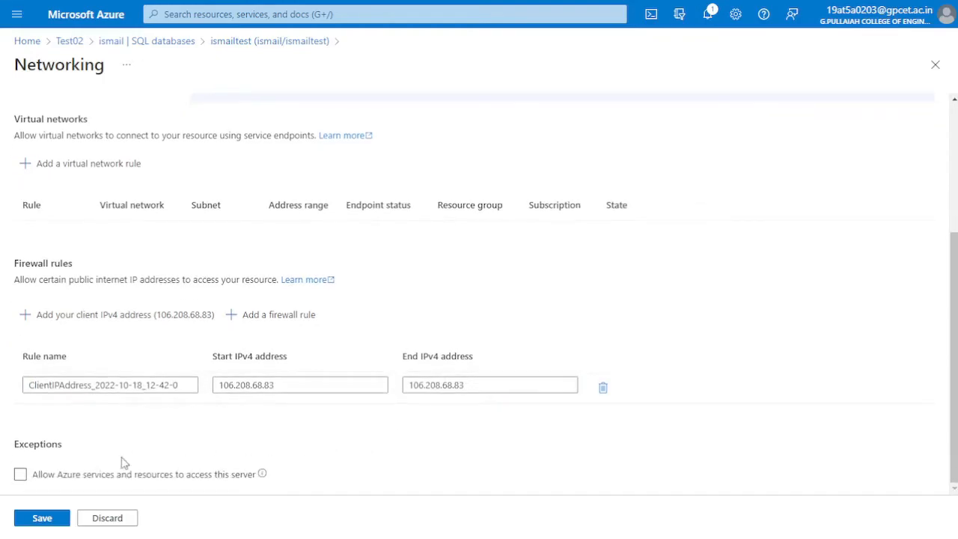
click(88, 477)
click(55, 519)
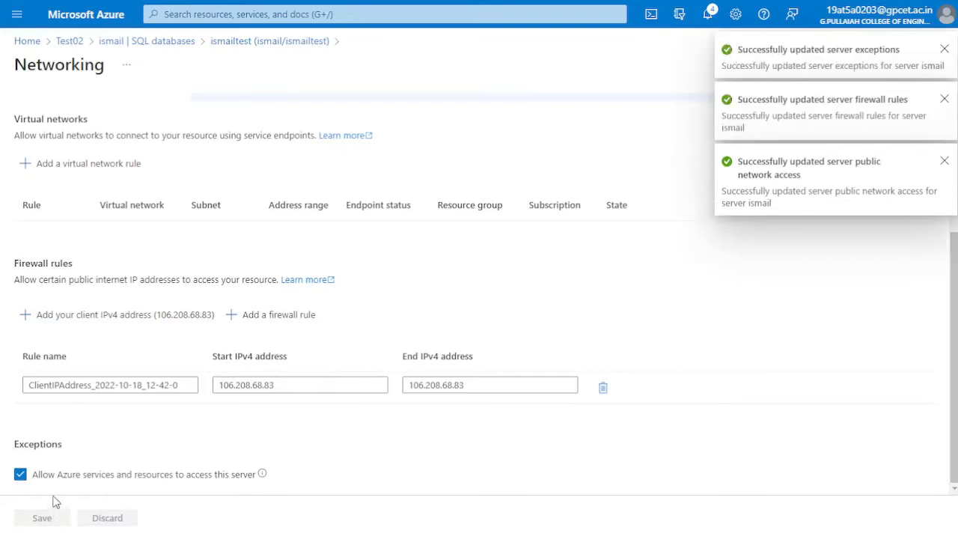
Reopen the database and log in to its query editor with SQL server authentication
click(153, 42)
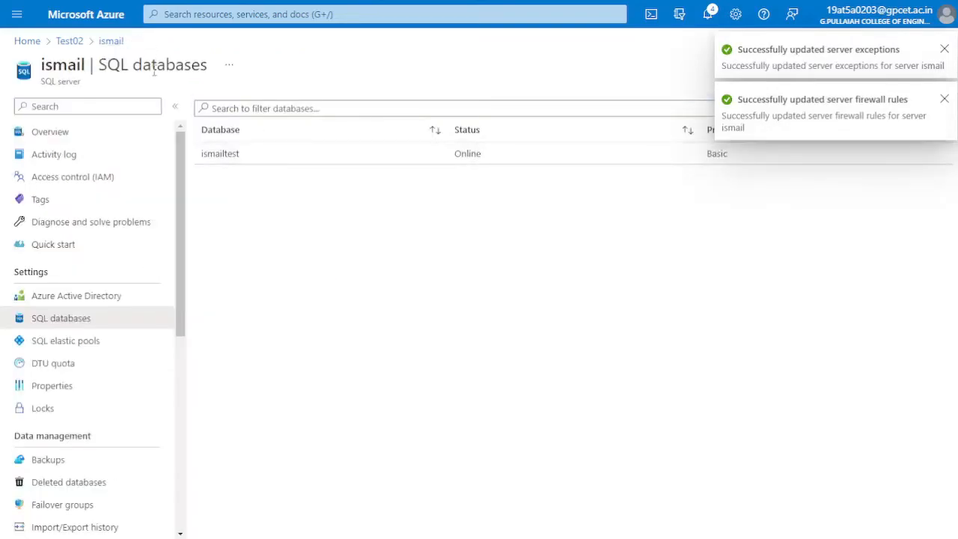
click(237, 164)
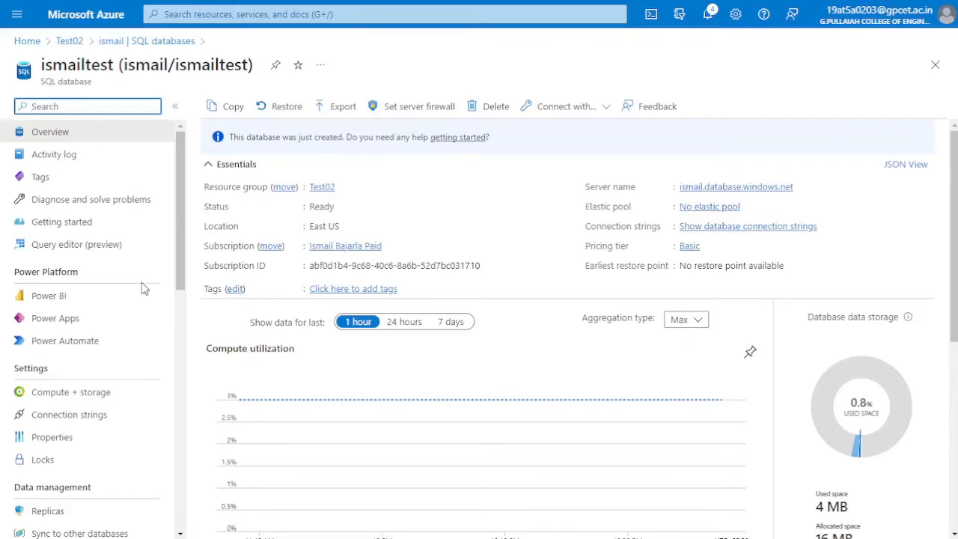
click(96, 245)
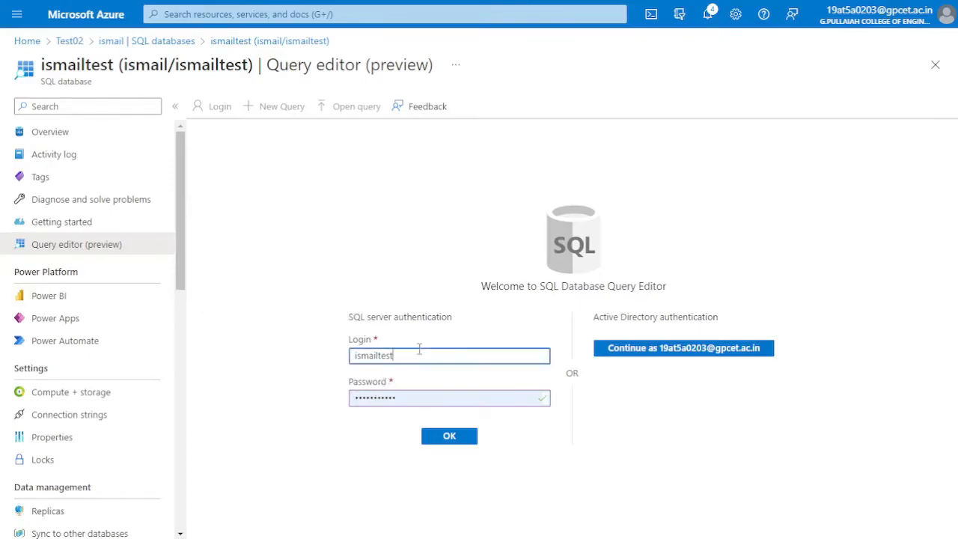
click(440, 438)
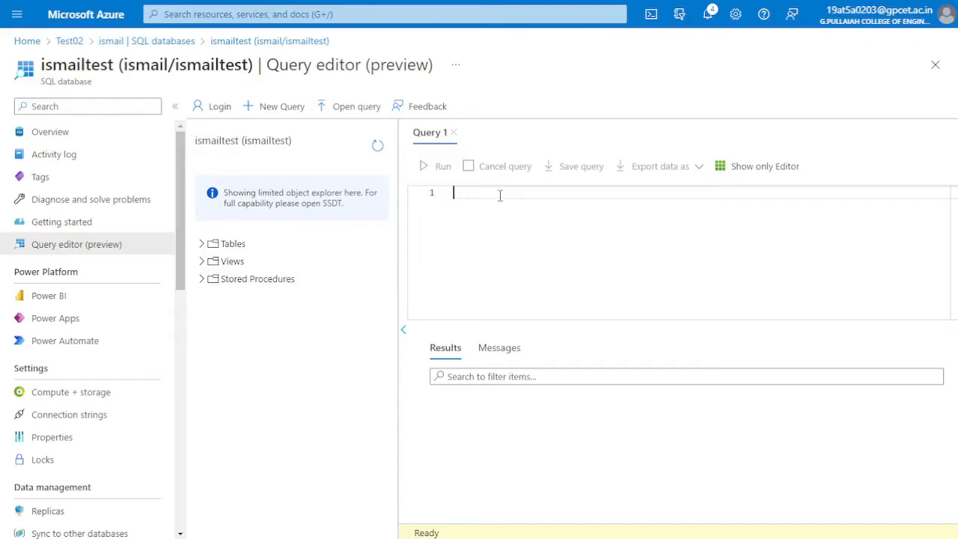
Write a use statement for the new database, run it and check the query message
click(572, 235)
text(use ismailtest;)
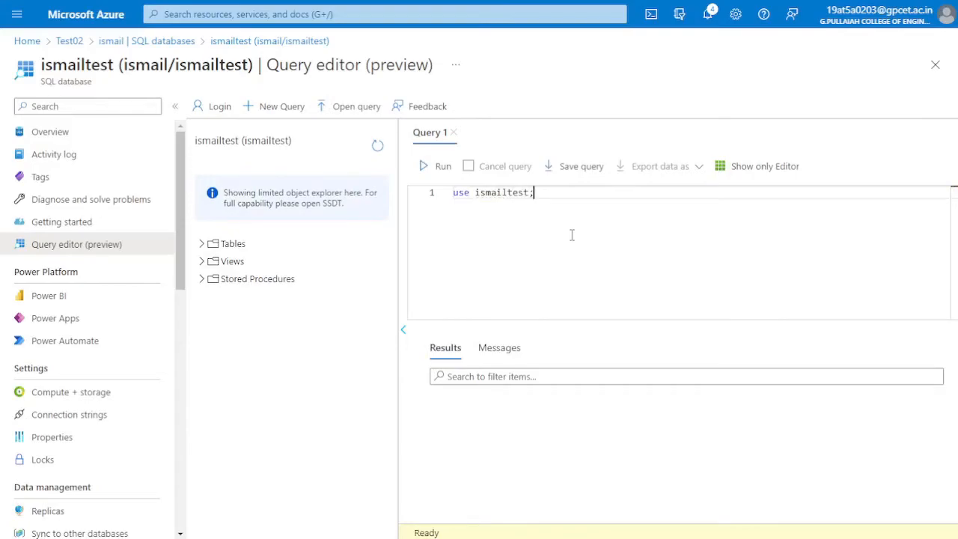
key(F5)
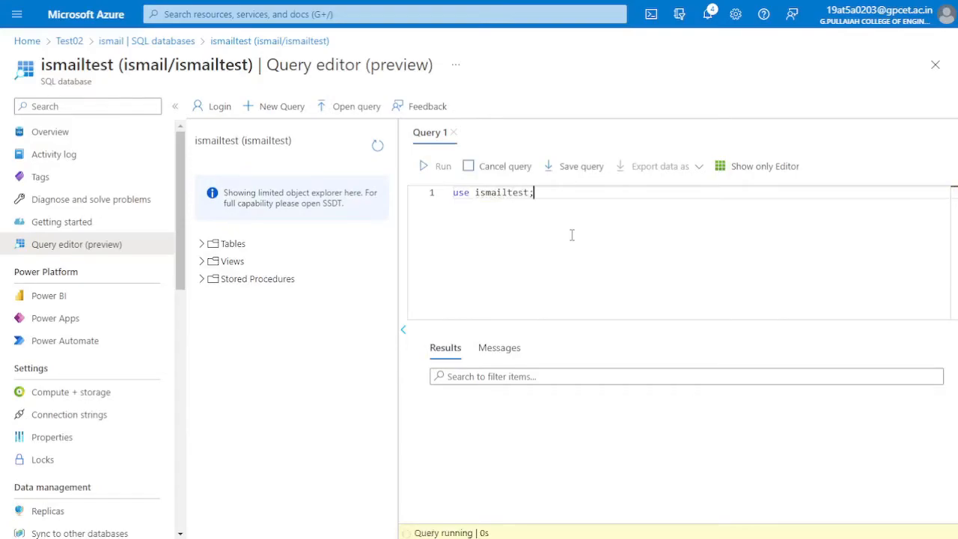
click(430, 166)
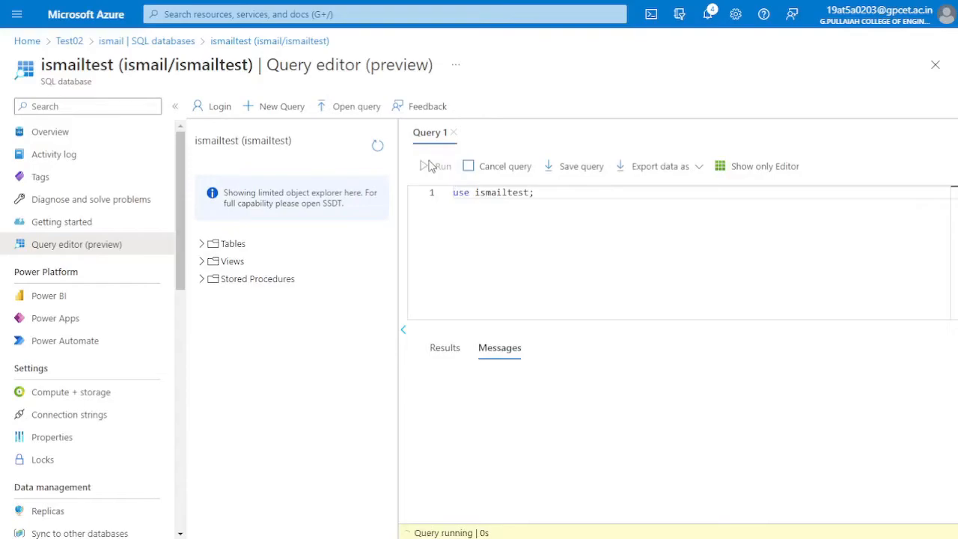
drag(425, 383, 641, 380)
click(641, 381)
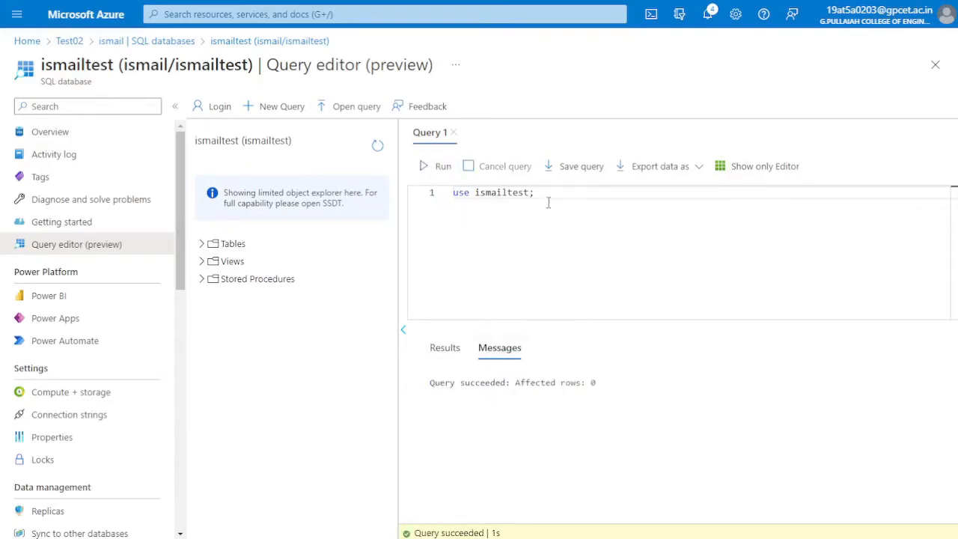
Begin a create table statement for test_table below the use statement, leaving a blank line between them
key(Return)
key(Return)
text(create tab)
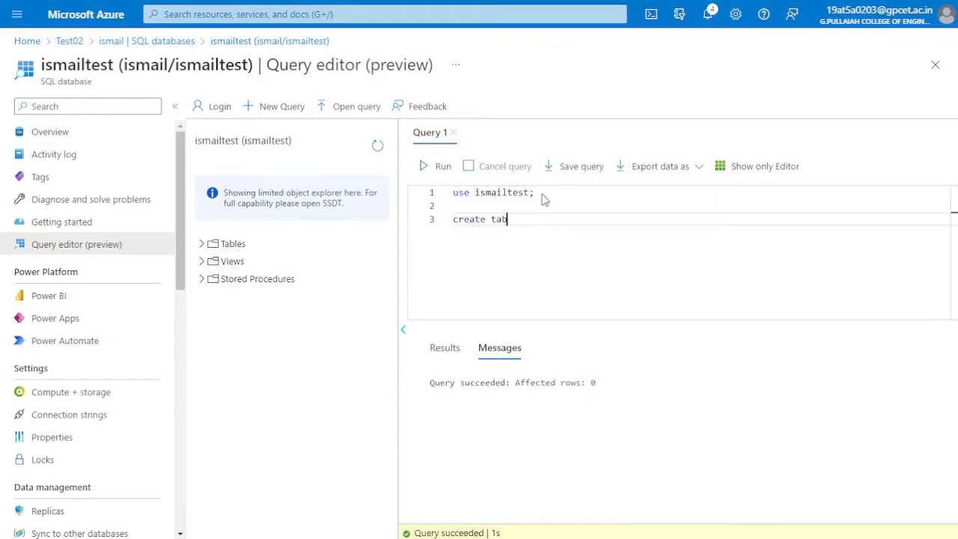
text(le test_table()
key(Return)
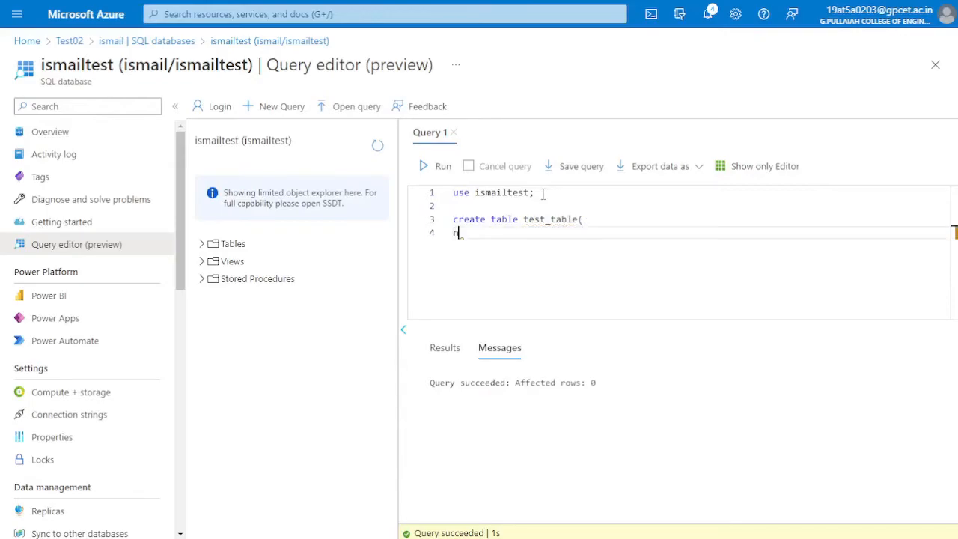
Define the table's columns as id int not null primary key and name varchar(20), and close the statement
text(id i)
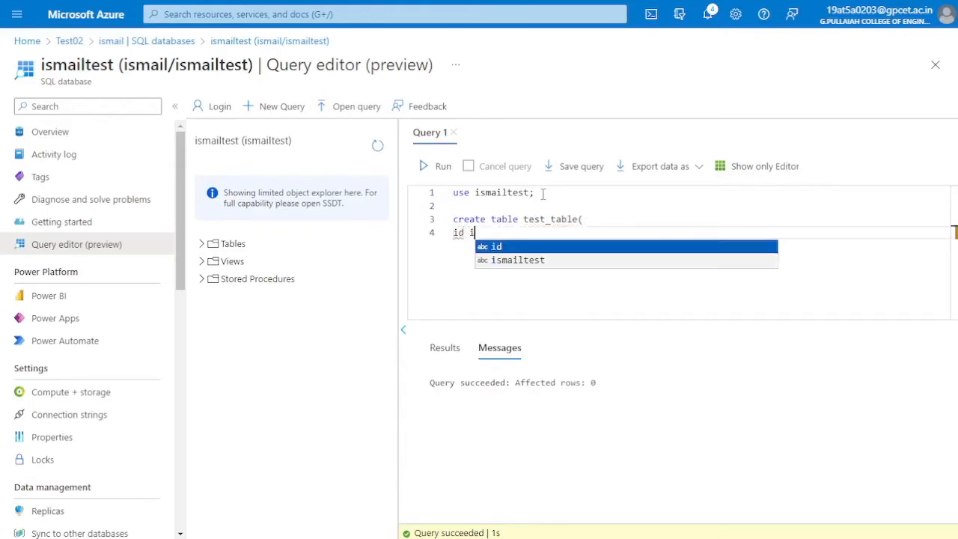
text(nt not null)
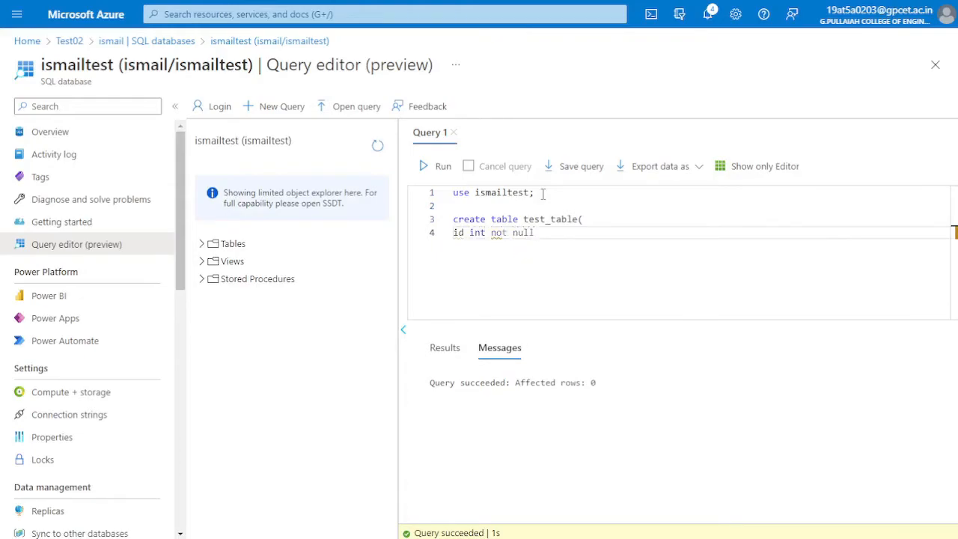
text( primary key,)
key(Return)
text(n)
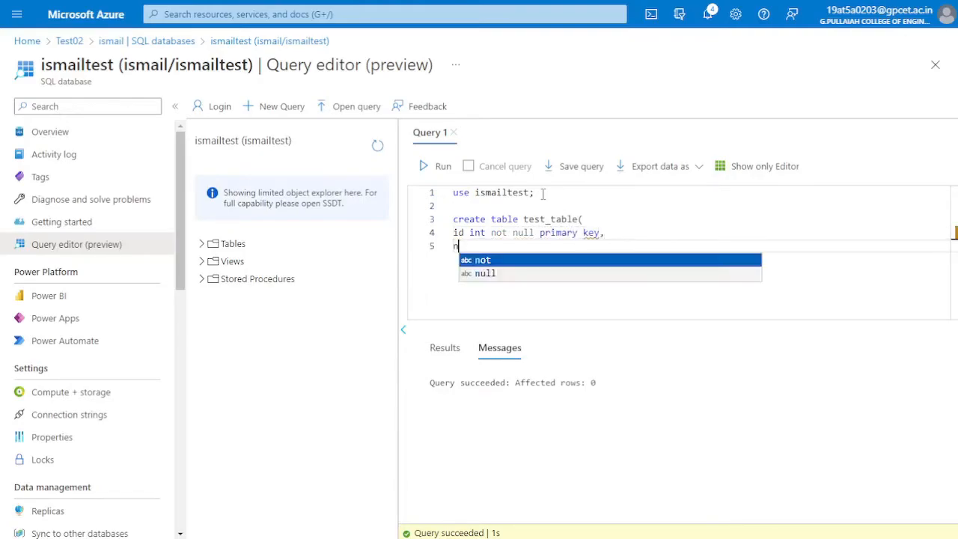
text(ame varchar)
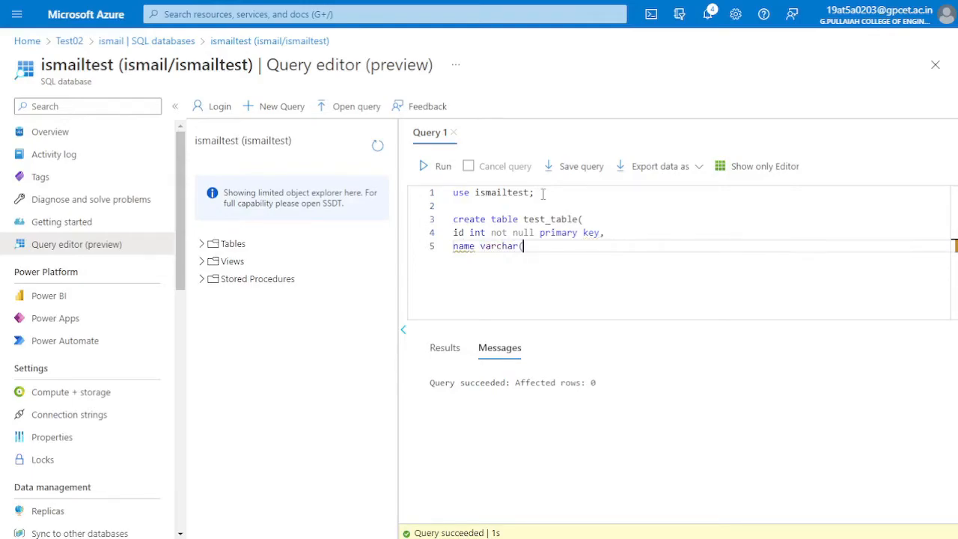
text((20));)
Run only the create table statement and check the query message
key(Up)
key(Up)
key(Home)
key(shift+Down)
key(shift+Down)
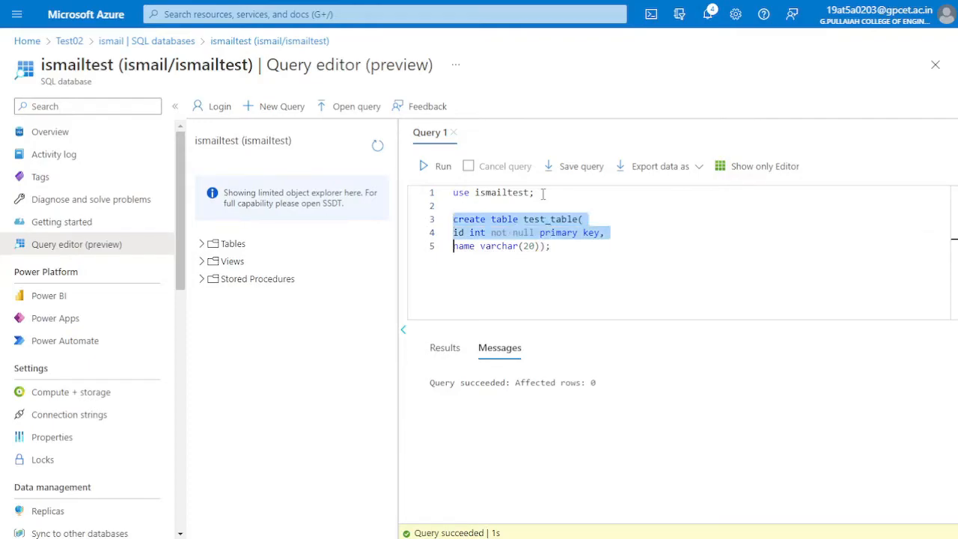
key(shift+End)
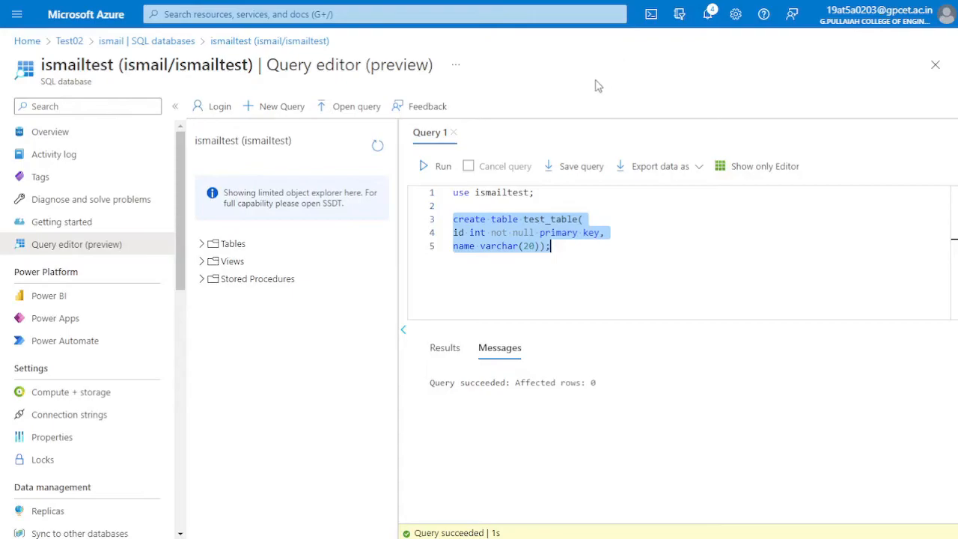
click(435, 168)
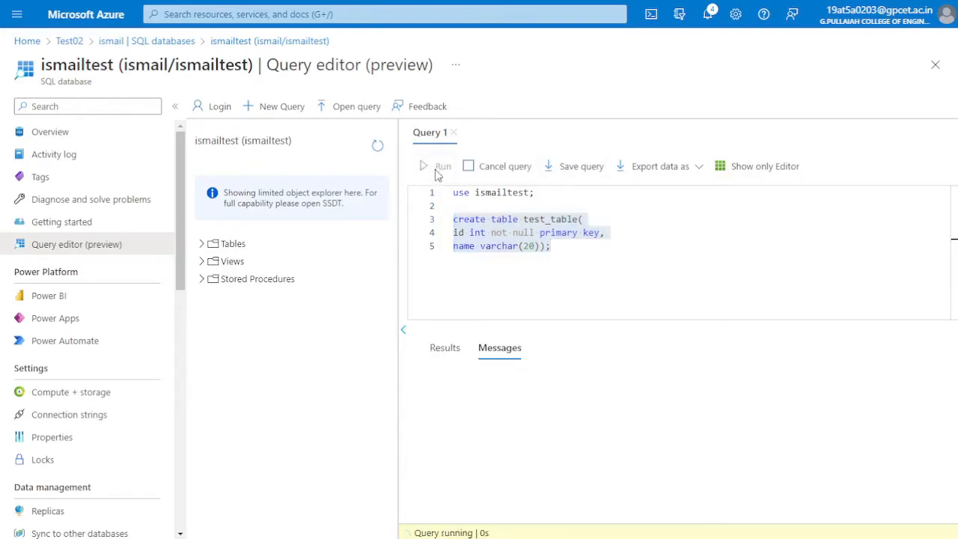
drag(431, 383, 611, 393)
click(611, 394)
Write select * from test_table; below the create statement, run only that line and view its results
click(576, 260)
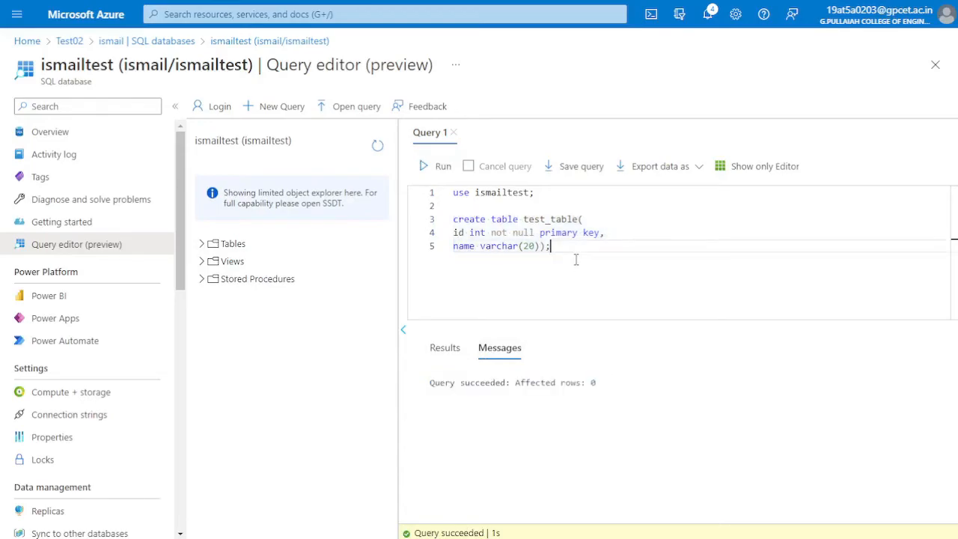
key(Return)
key(Return)
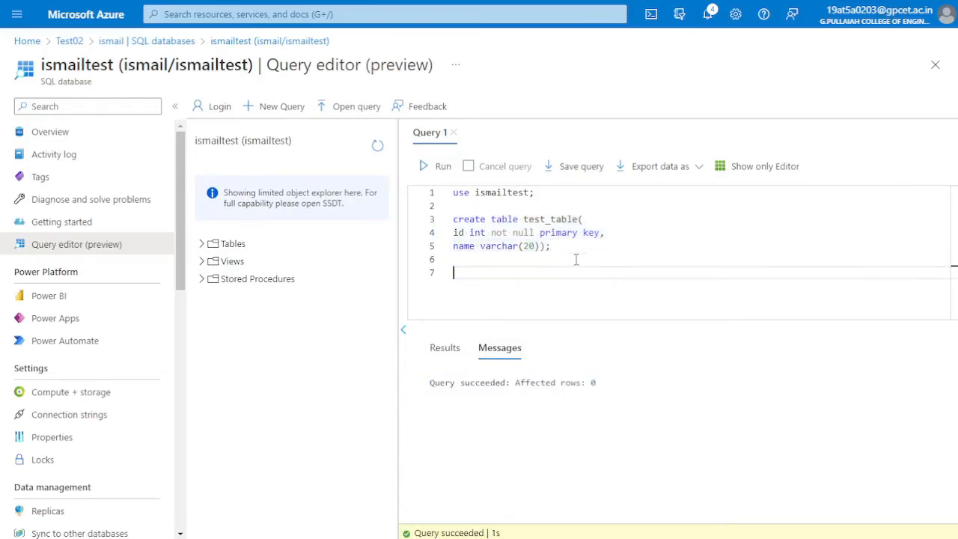
text(select * from test_table)
key(shift+Home)
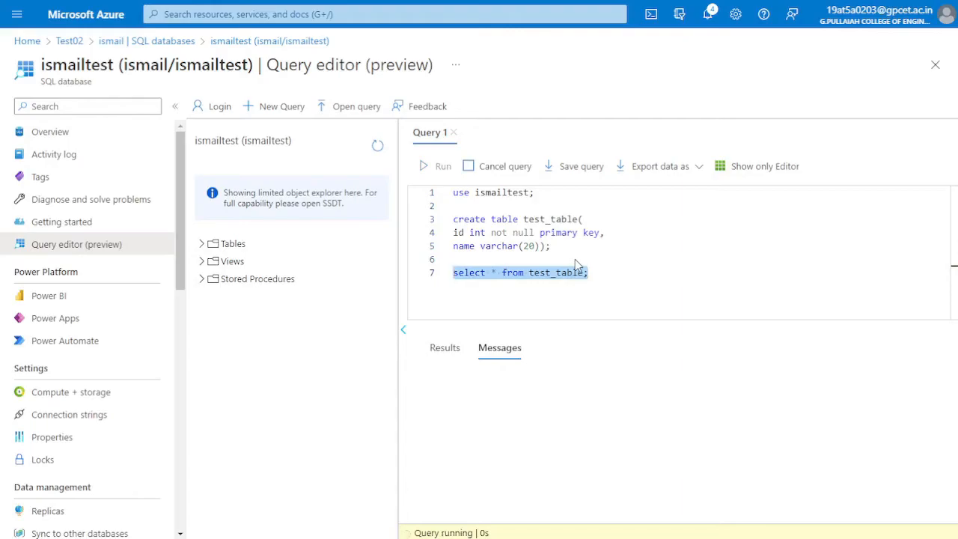
click(442, 349)
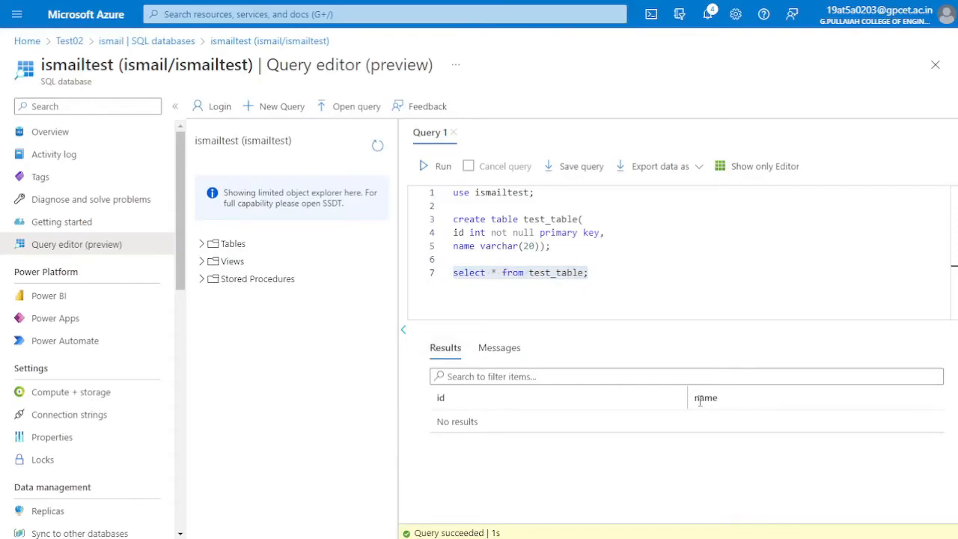
Begin an insert into test_table statement for the id and name columns below the select query
click(598, 273)
key(Return)
text(insert into)
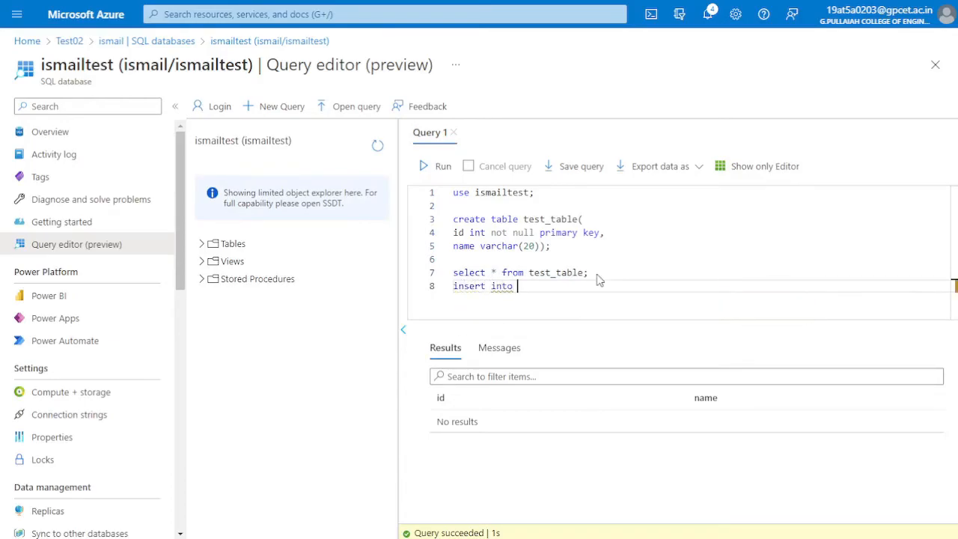
text( te)
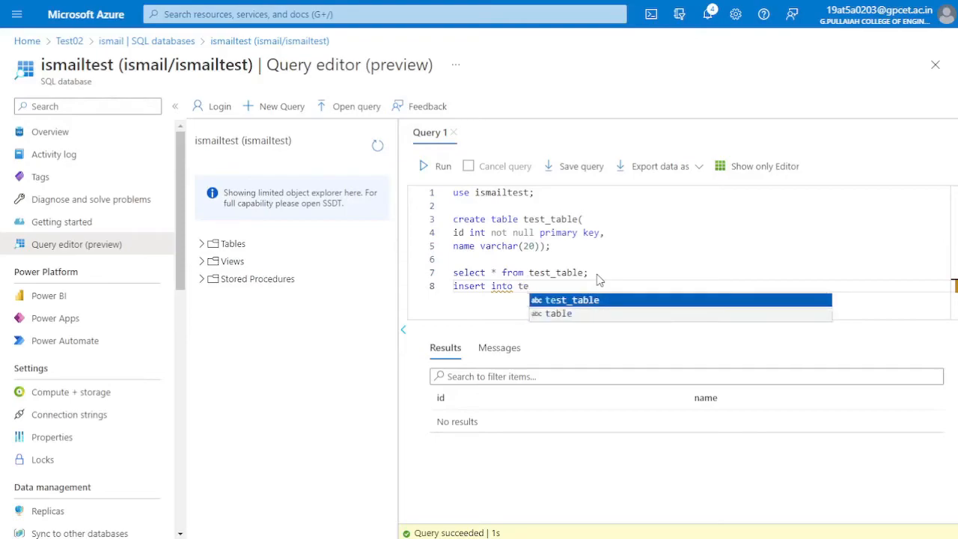
key(Tab)
text(()
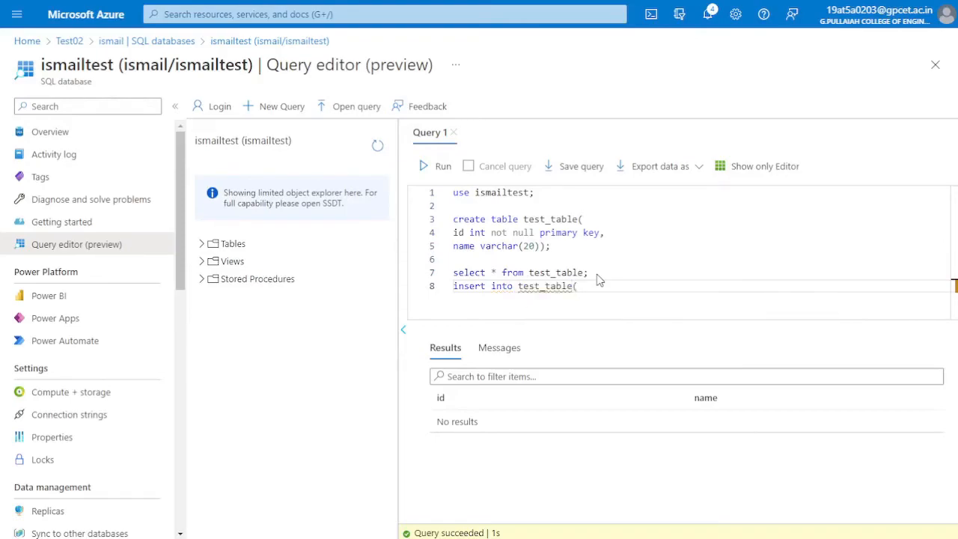
text(id,name)
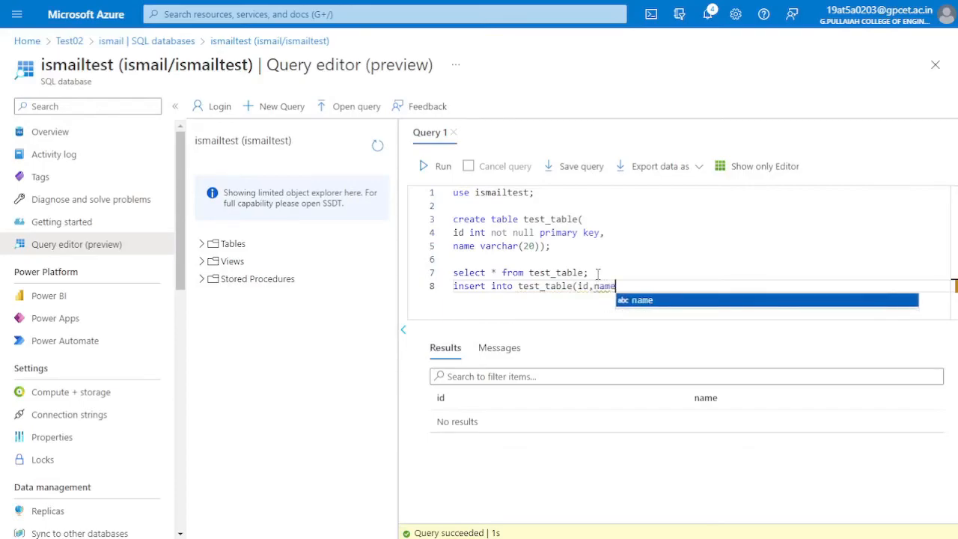
text())
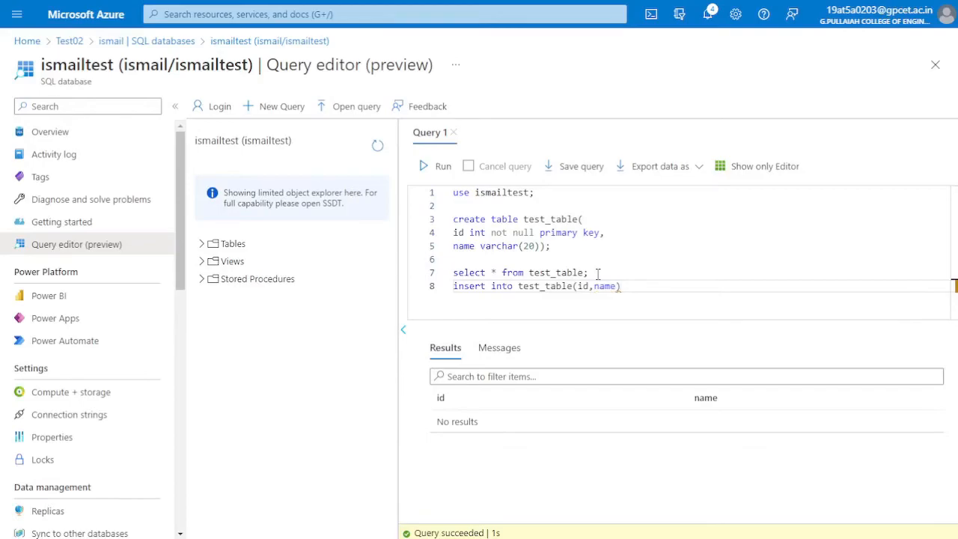
Start the insert statement's values clause on a new line and add two blank lines after the select query
key(Return)
text(values()
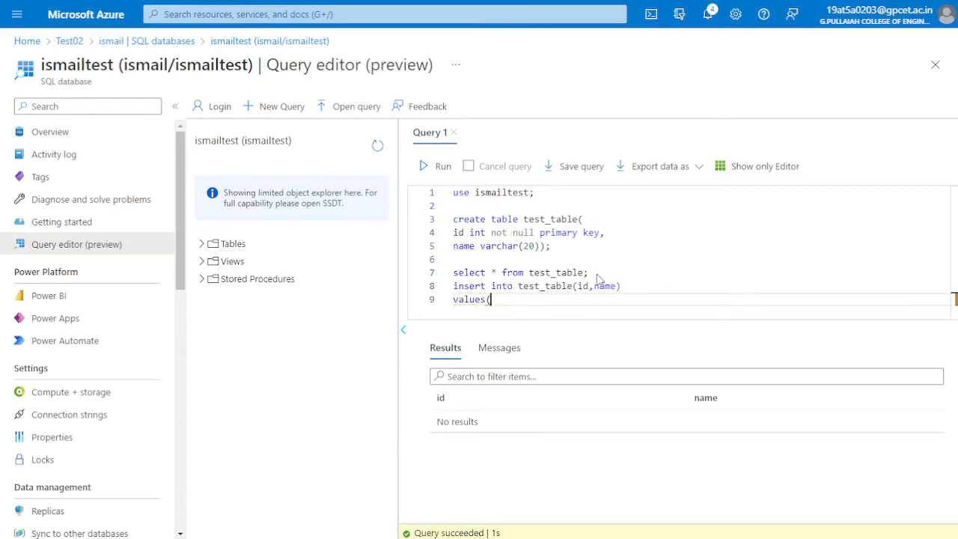
click(599, 276)
key(Return)
key(Return)
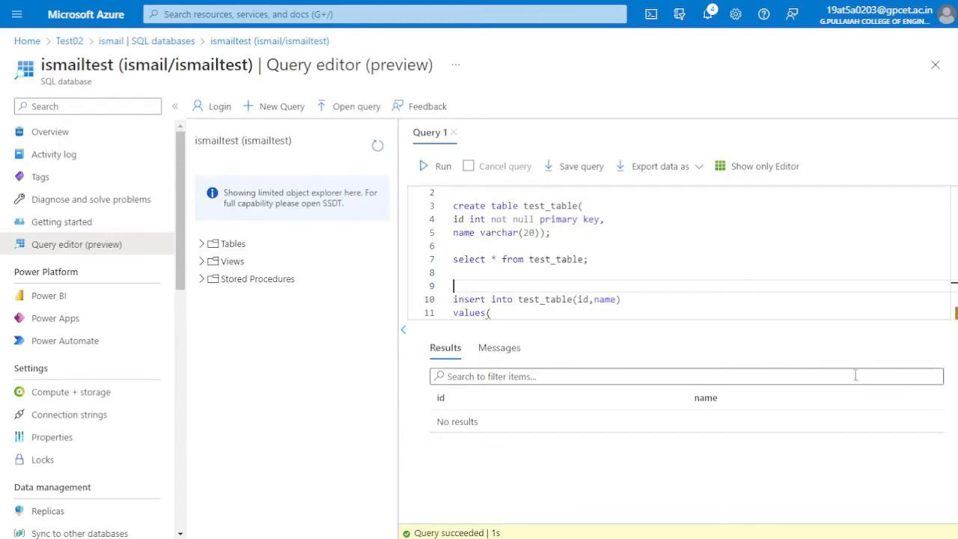
click(552, 314)
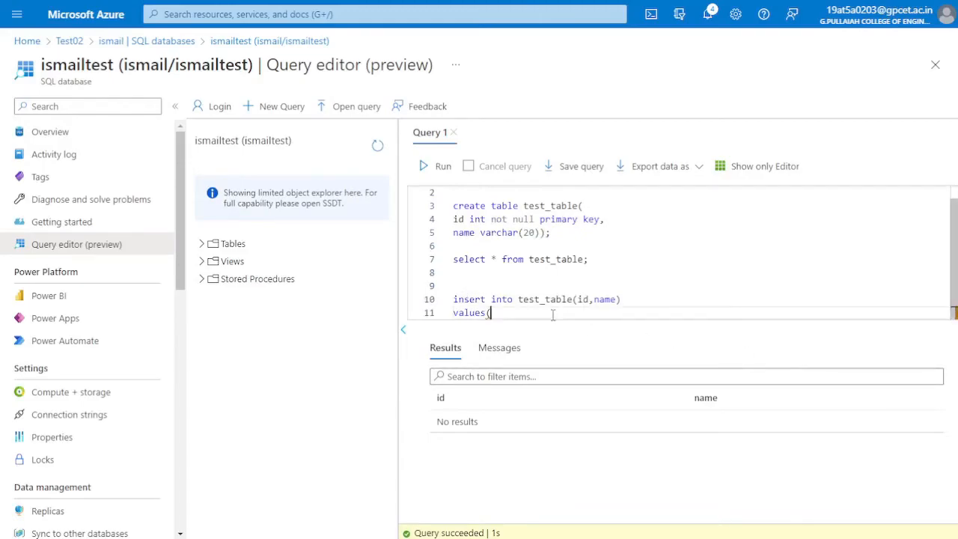
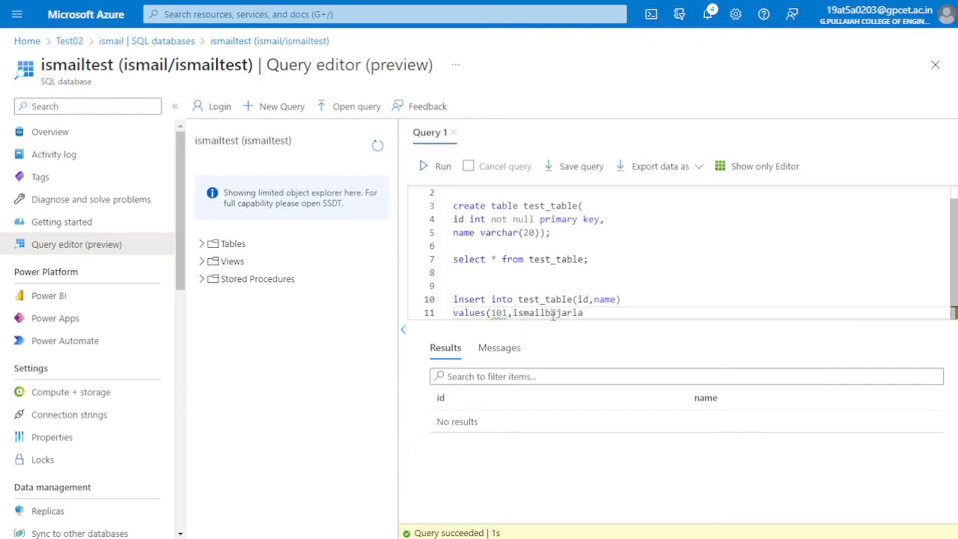
Enter the first row's values as id 101 and the person's full name in single quotes
key(Left)
key(Left)
key(Left)
key(Left)
key(Left)
key(Left)
key(Left)
key(Left)
key(Left)
key(Left)
text(')
key(End)
text(')
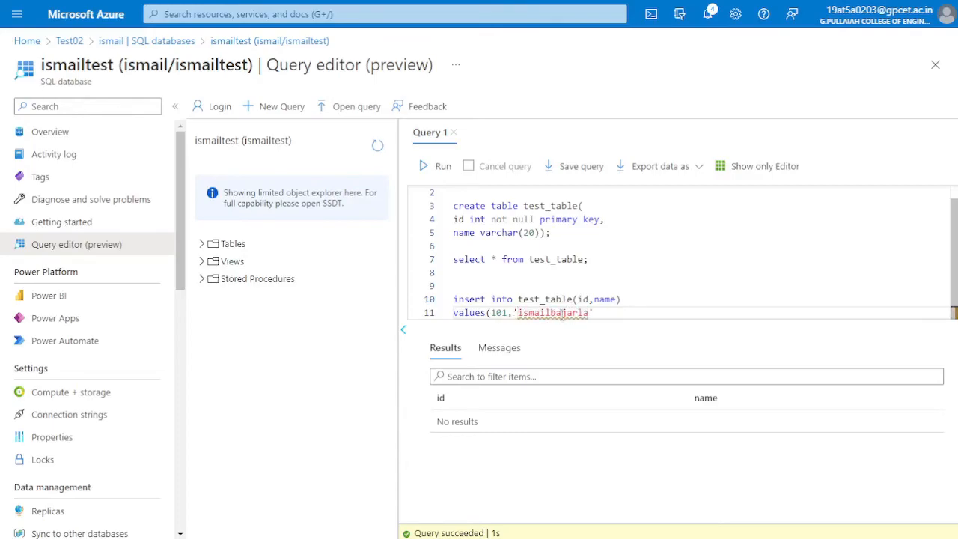
text())
text(()
text(,)
text(id)
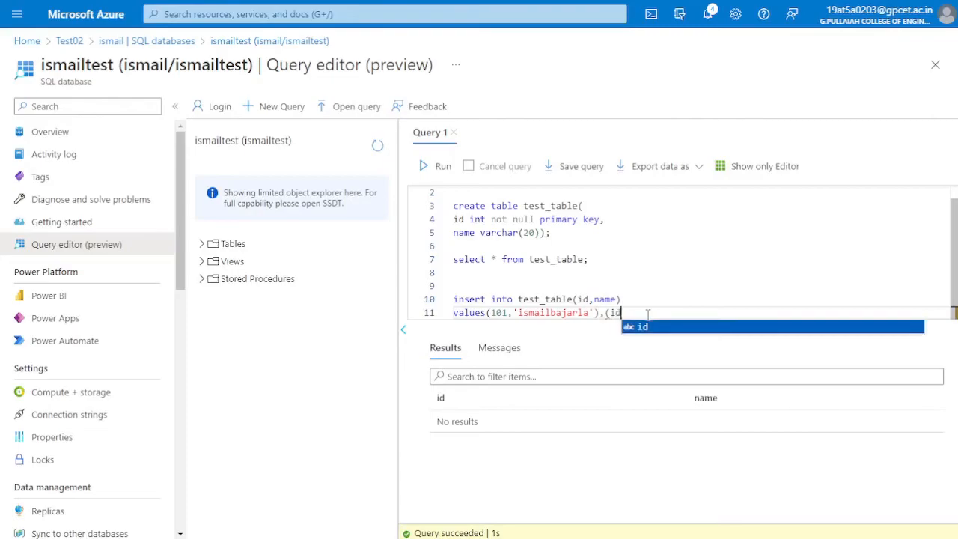
Add a second row with id 102 and a quoted first name, and end the insert statement with a semicolon
key(BackSpace)
key(BackSpace)
text(102,)
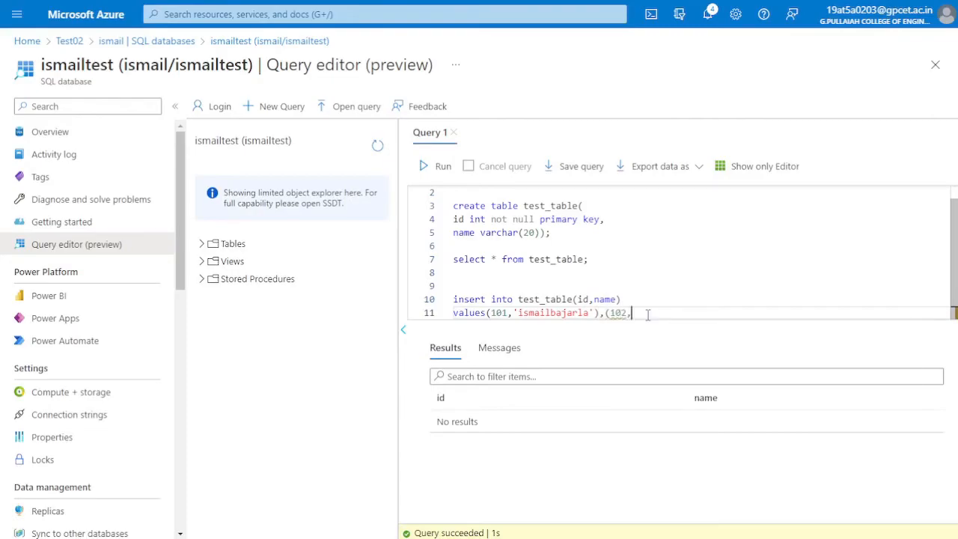
text('martha '))
key(Return)
key(BackSpace)
Run only the insert statement and check how many rows it affected
key(End)
key(shift+Up)
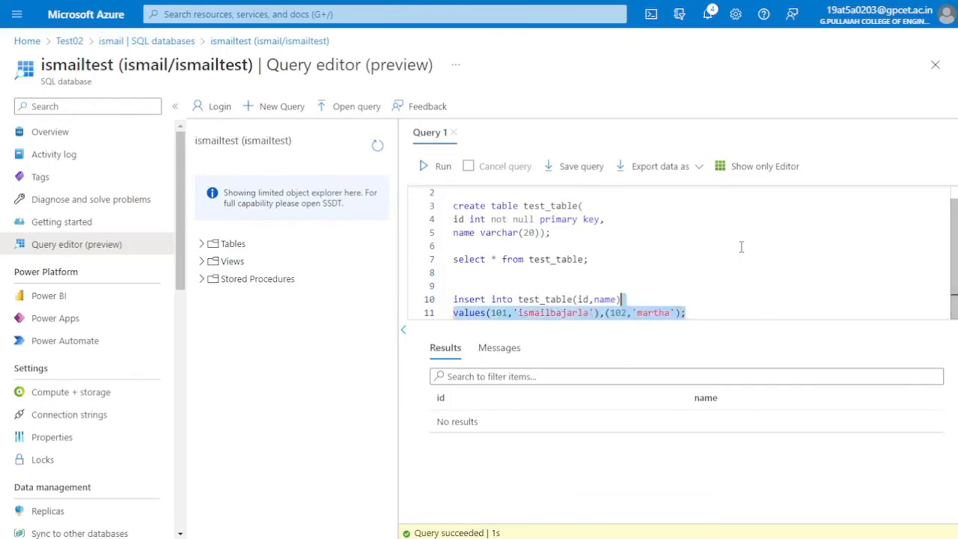
key(shift+Up)
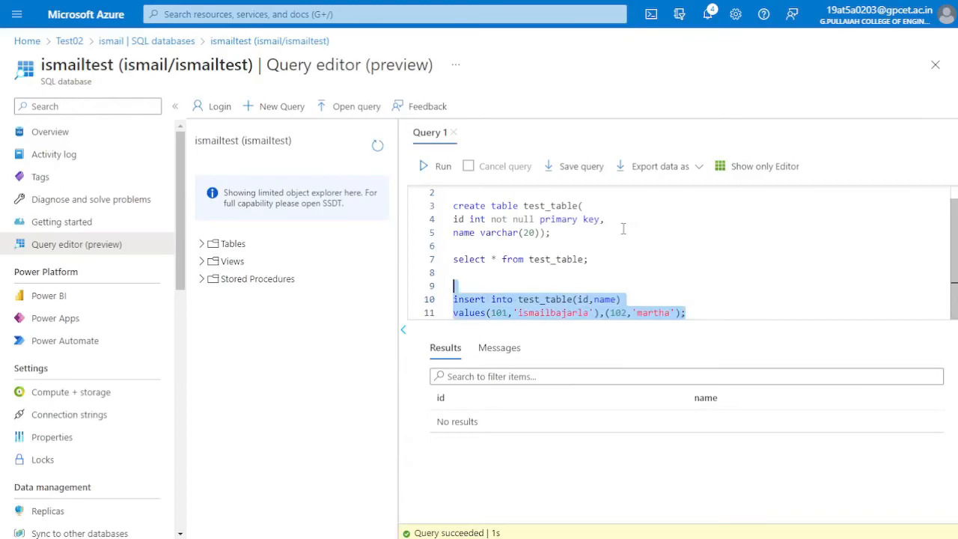
click(437, 166)
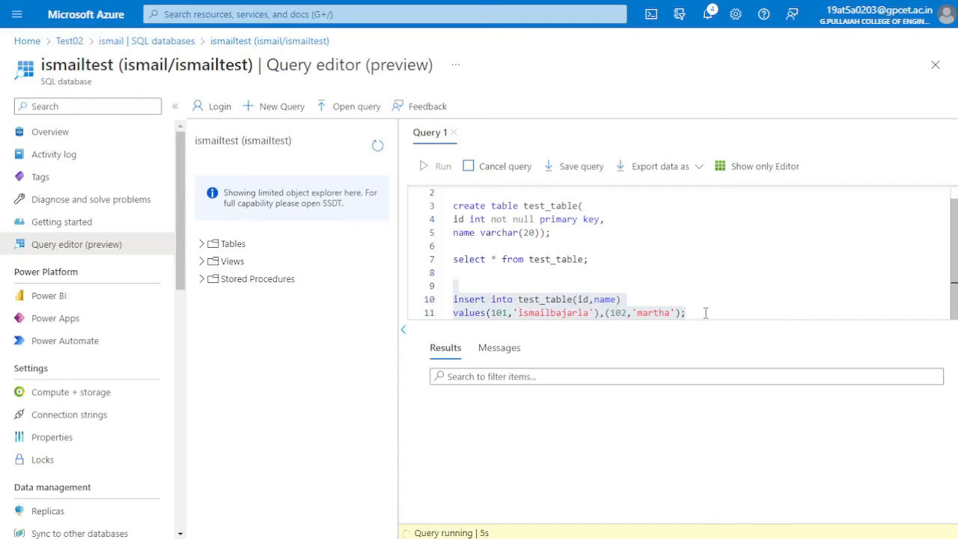
drag(652, 379, 434, 386)
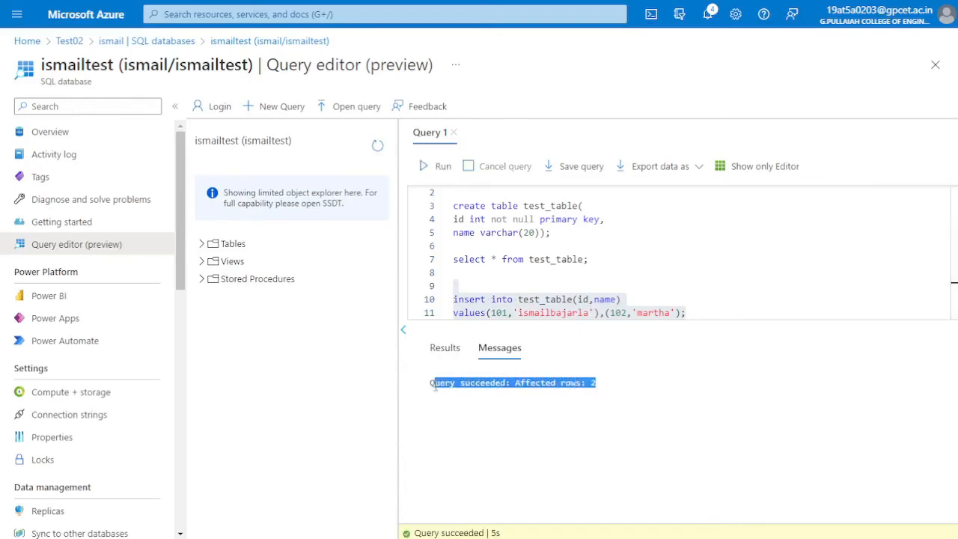
click(434, 386)
Run only the select query on test_table and review the returned id and name rows
drag(600, 260, 452, 260)
click(438, 166)
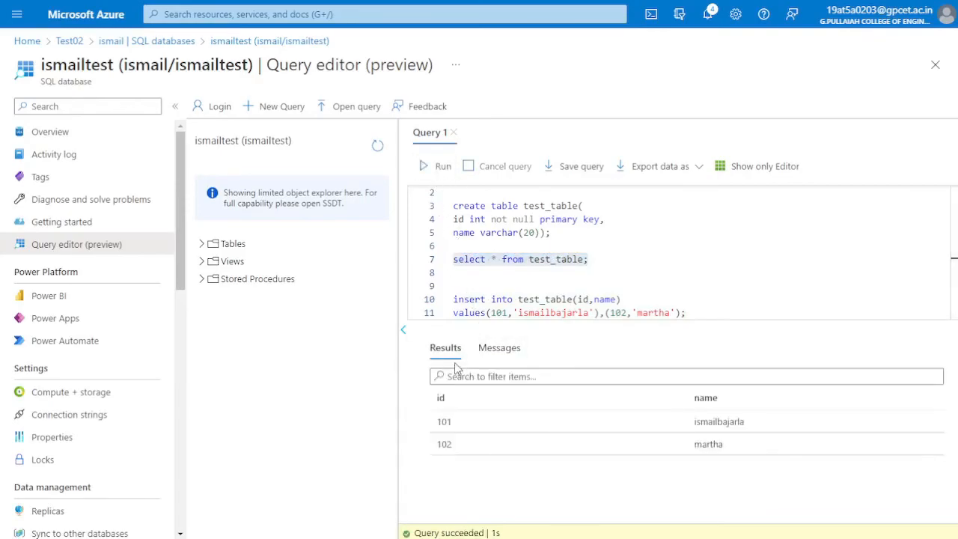
drag(426, 400, 748, 451)
click(727, 476)
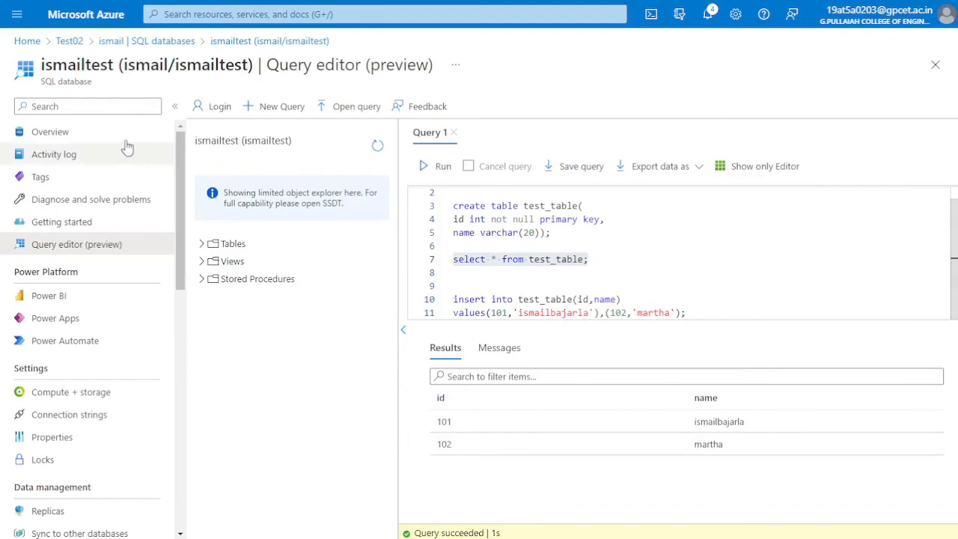
Leave the query editor for the database overview, discarding the unsaved query edits
click(22, 132)
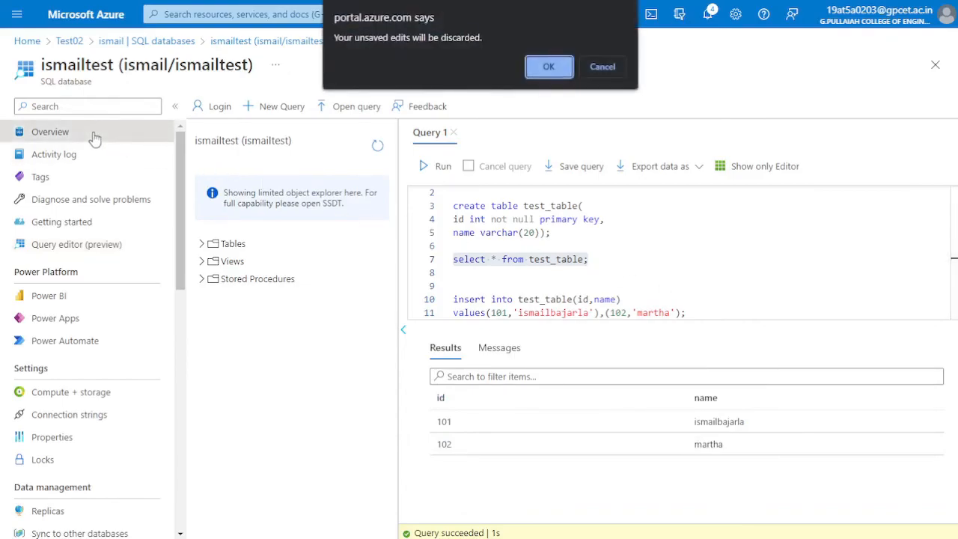
click(602, 71)
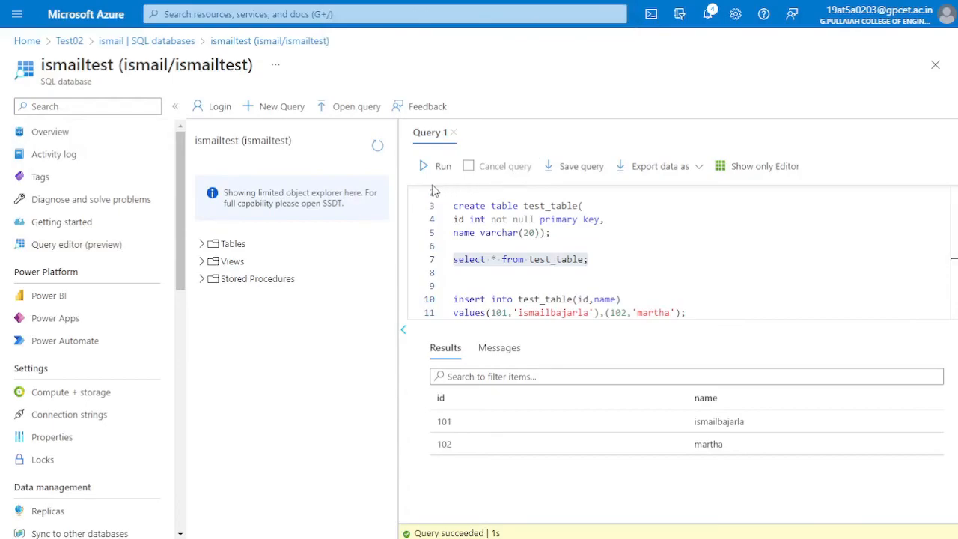
click(87, 133)
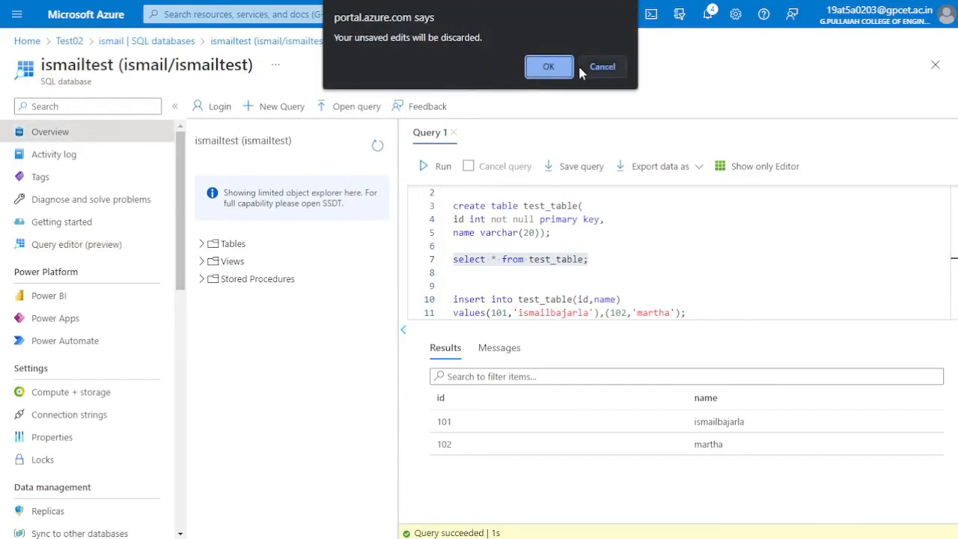
click(549, 67)
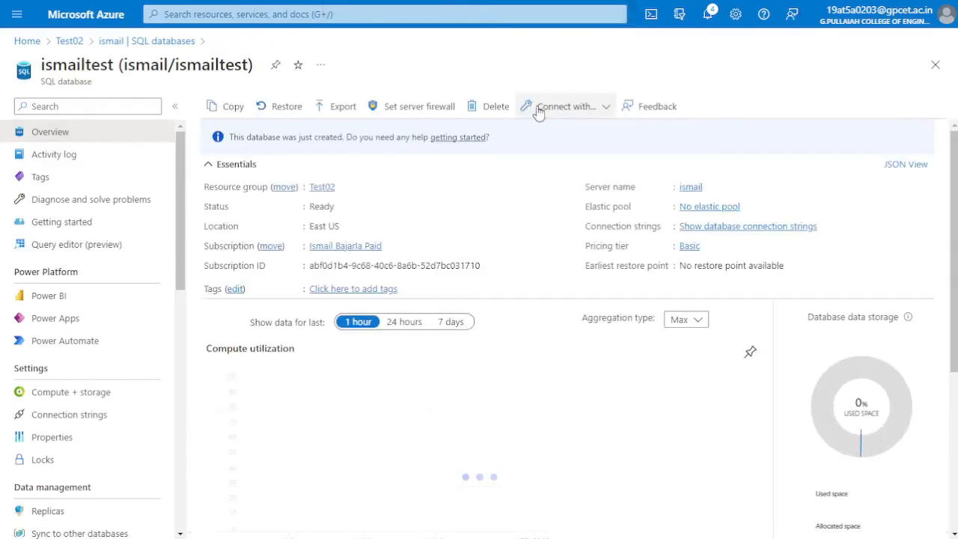
Examine the database's compute utilization, used and maximum storage, and available database features on the overview
scroll(502, 314, down, 3)
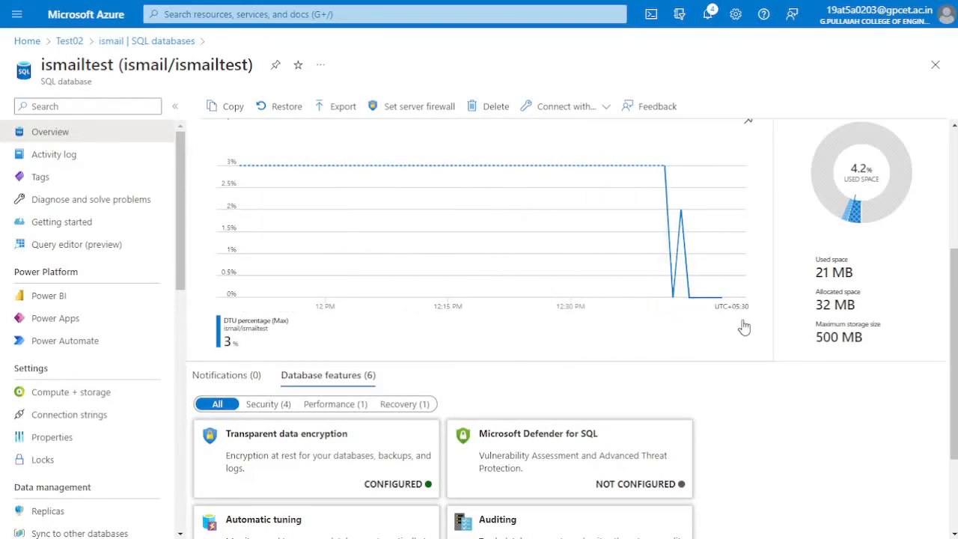
drag(824, 316, 872, 314)
drag(802, 275, 870, 277)
click(870, 277)
scroll(868, 358, down, 2)
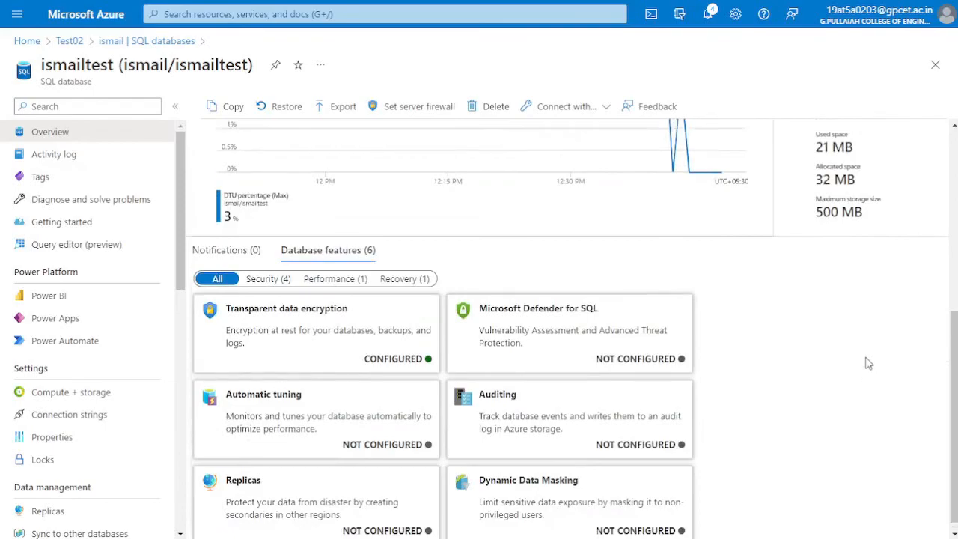
scroll(868, 363, up, 5)
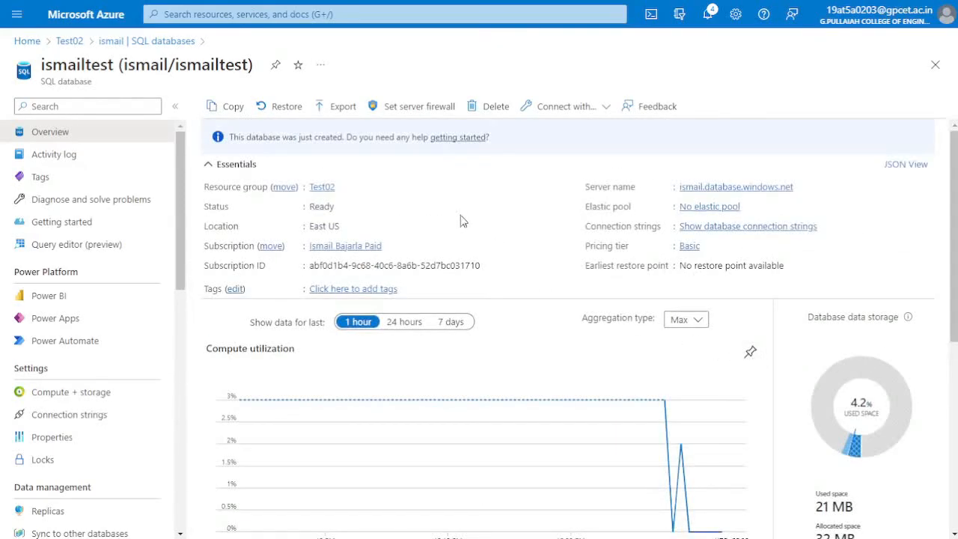